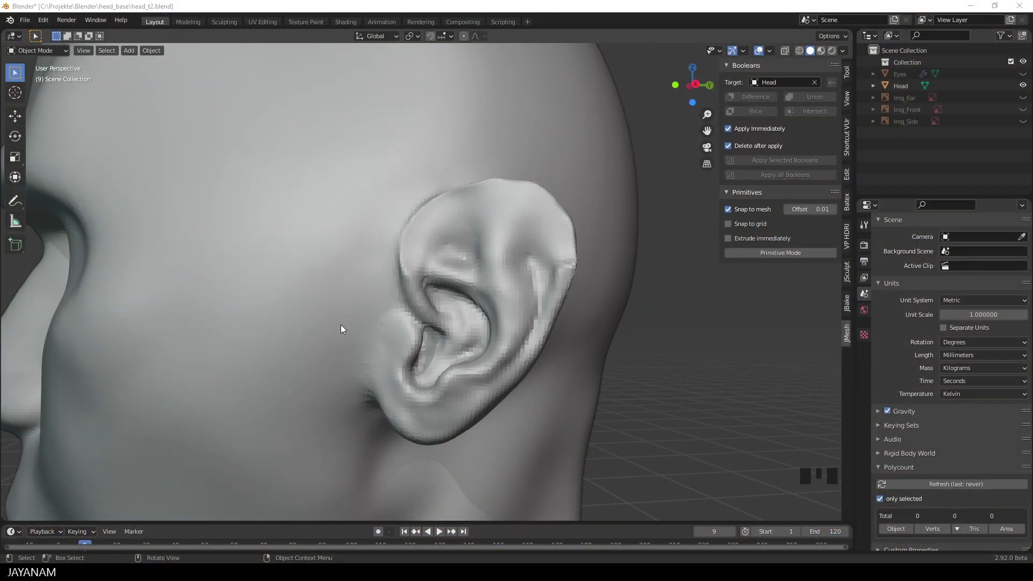
Draw a point-based Curve primitive on the head, following the ear's outer rim over the top from front to back
middle_click_drag(341, 325, 423, 251)
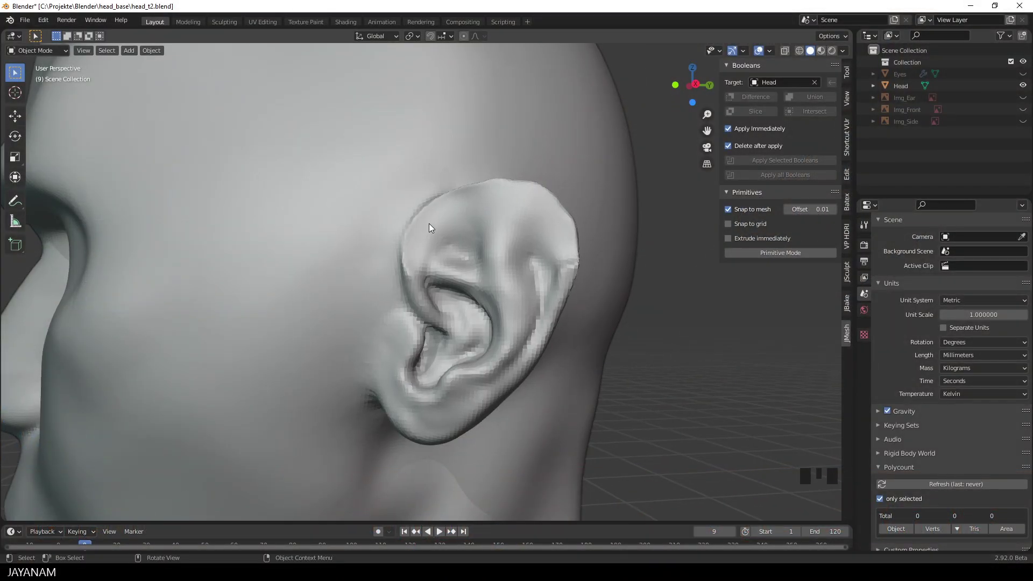
left_click(793, 252)
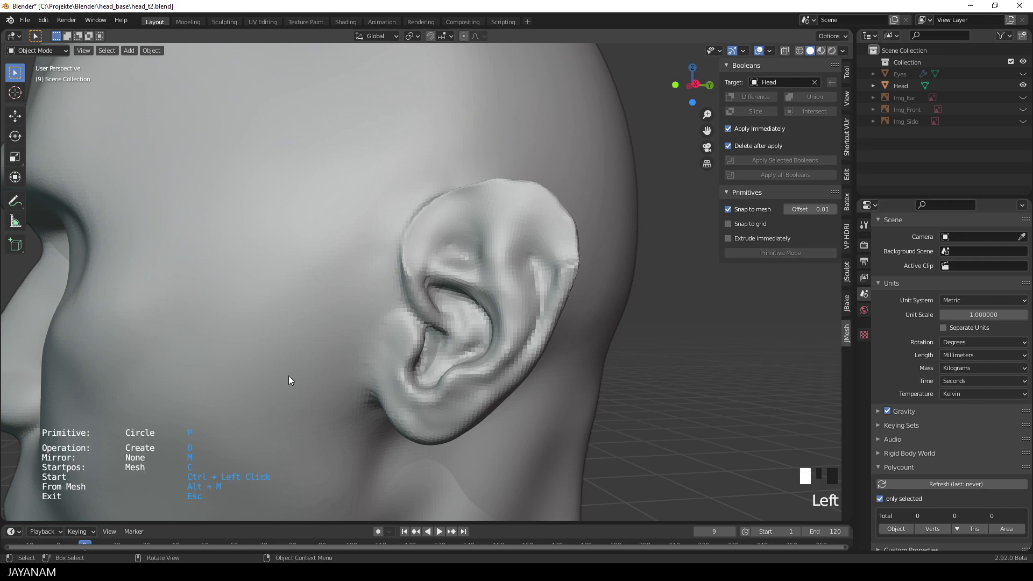
key("p")
key("p")
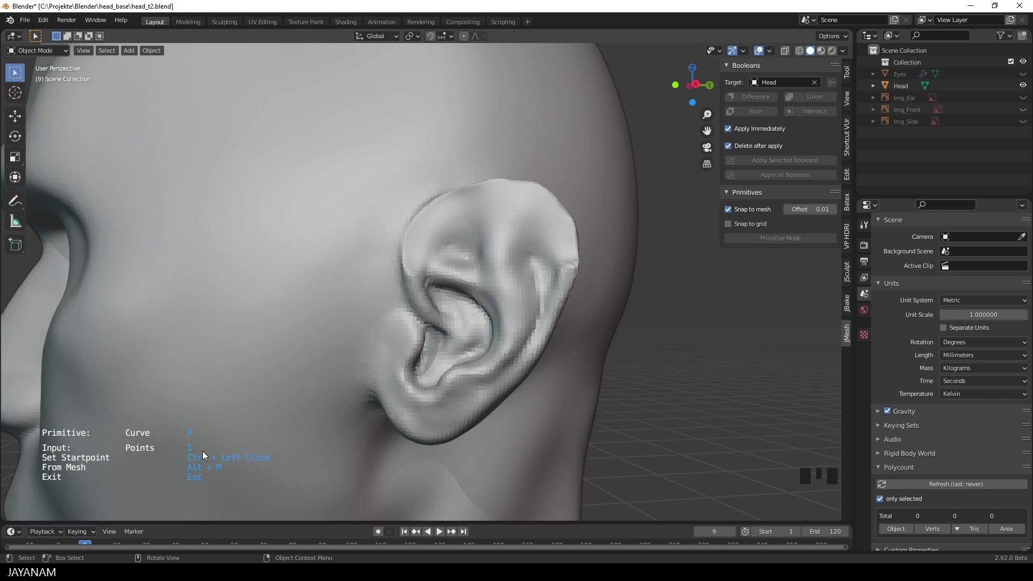
left_click(412, 266, "ctrl")
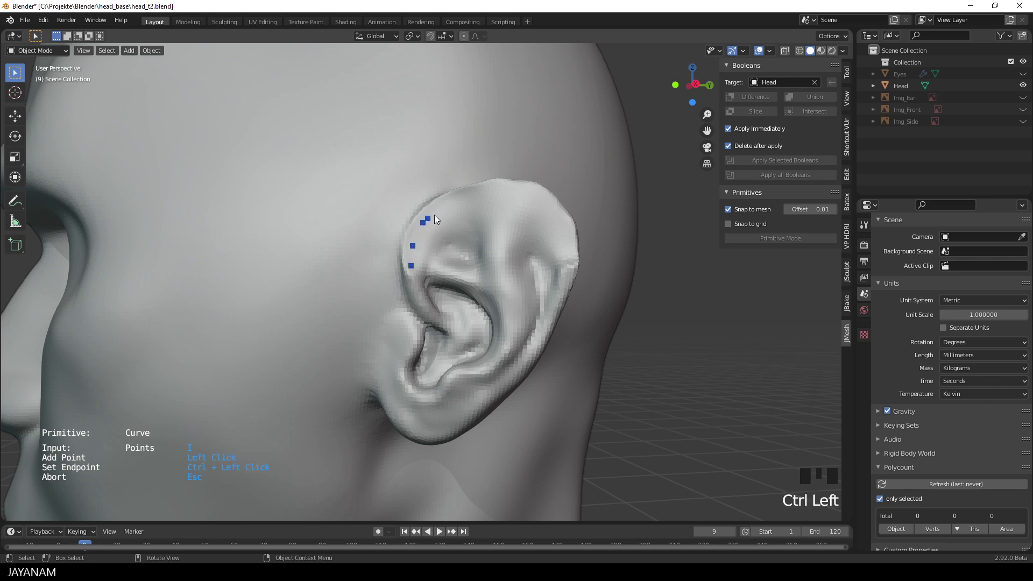
left_click(448, 207)
left_click(477, 195)
left_click(534, 196)
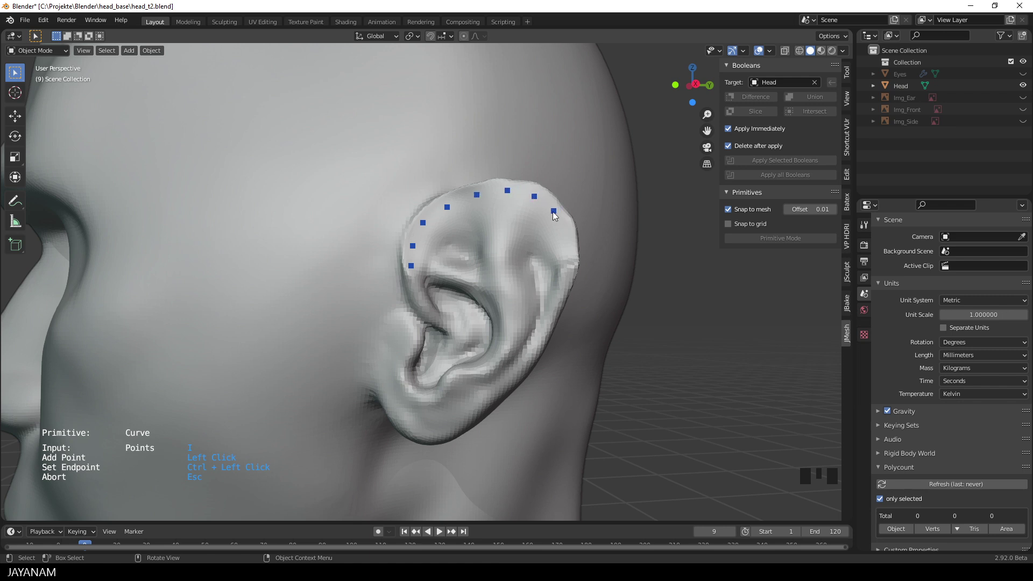
left_click(553, 211)
left_click(565, 233)
left_click(571, 259, "ctrl")
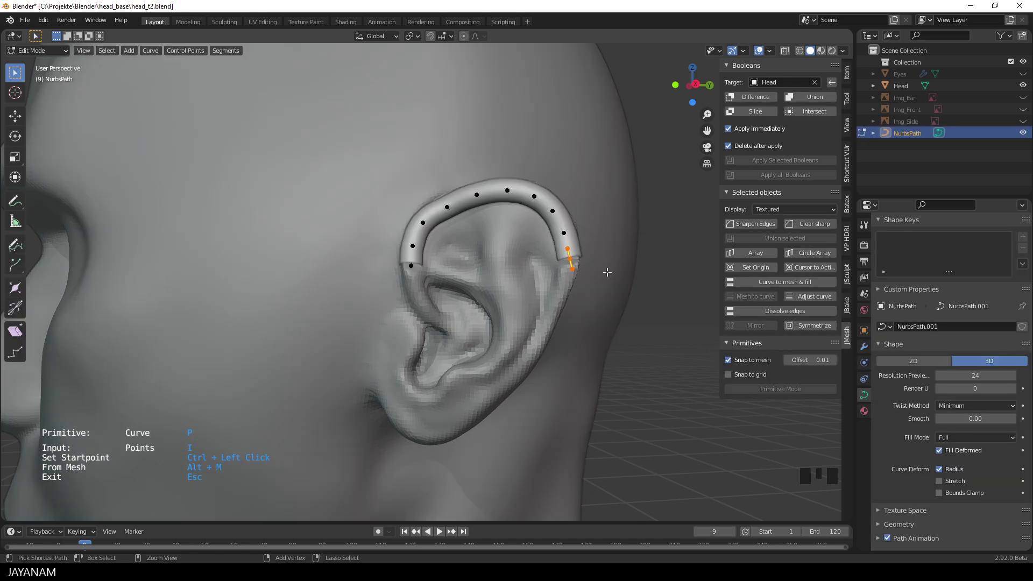
Shrink the ear curve's radius at its rear end to about 0.73, and shrink its front end as well
key("alt+s")
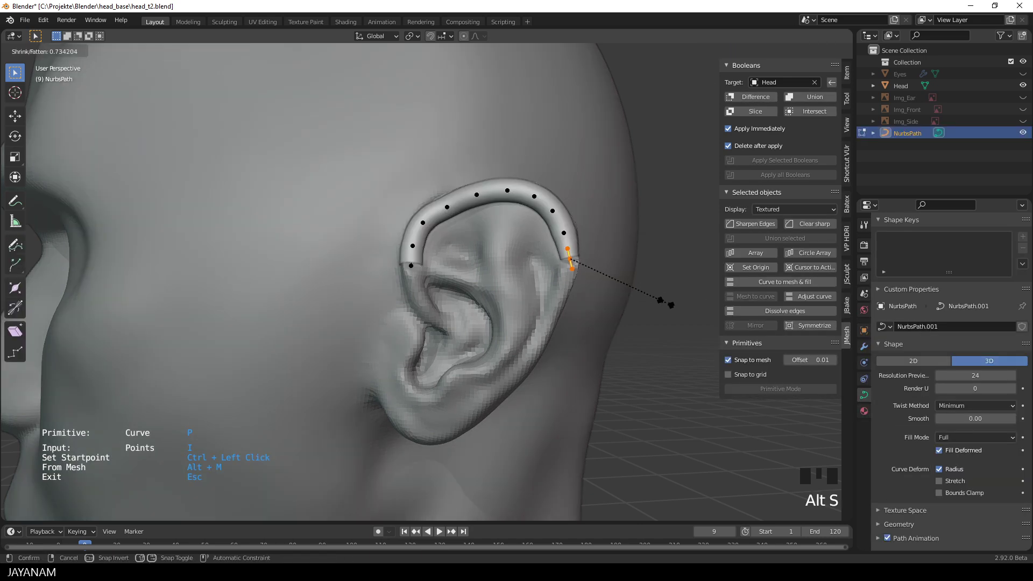
left_click(667, 303)
left_click(411, 266)
key("alt+s")
left_click(508, 282)
Thin the ear curve at the second and third control points from its front end
left_click(412, 246)
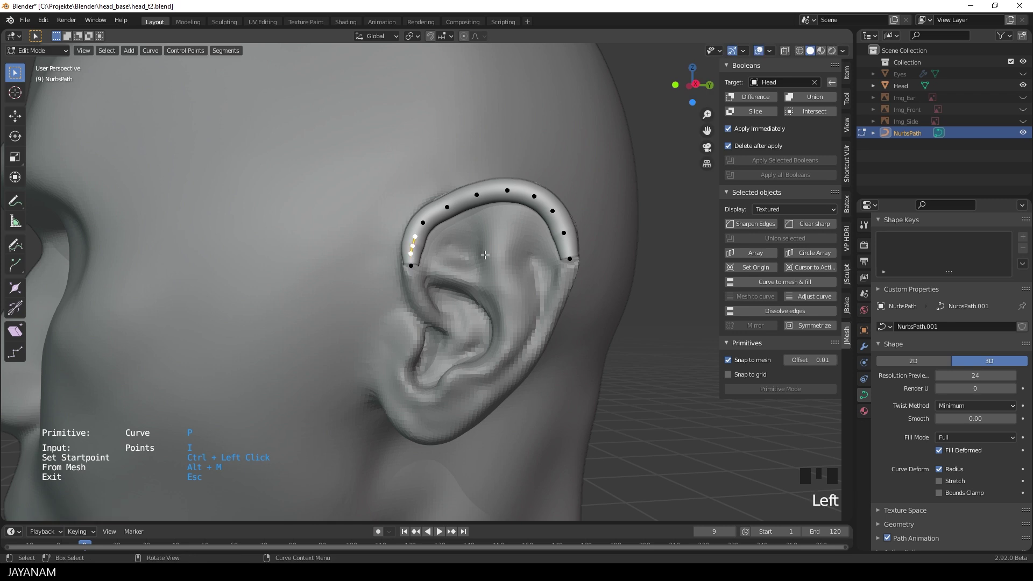
key("s")
left_click(479, 258)
left_click(423, 223)
left_click(426, 223)
key("s")
left_click(444, 246)
left_click(413, 246)
key("alt+s")
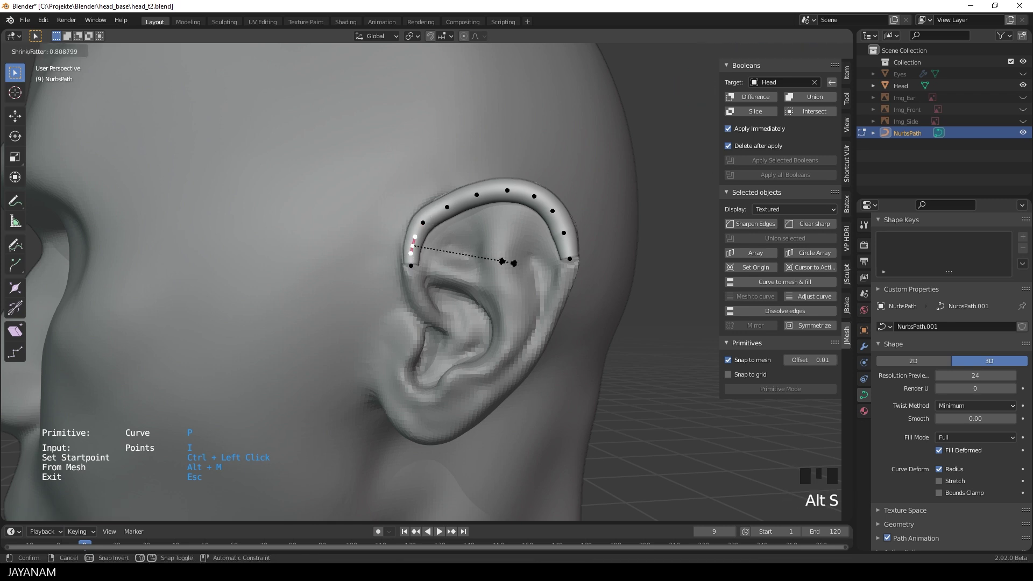
left_click(508, 261)
Move the ear curve's fourth control point from the front about 10 mm, mostly upward
left_click(448, 209)
key("g")
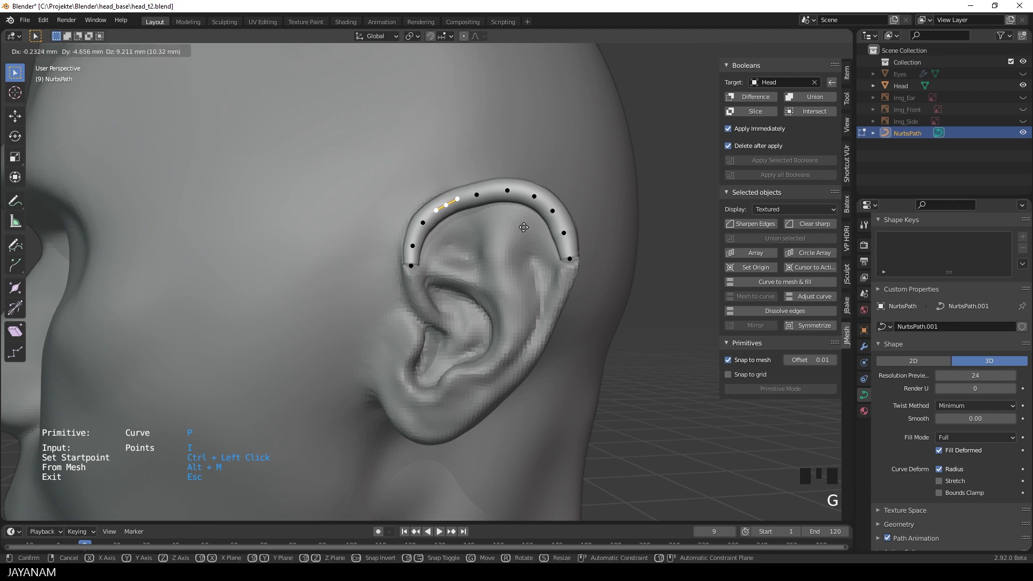
left_click(524, 227)
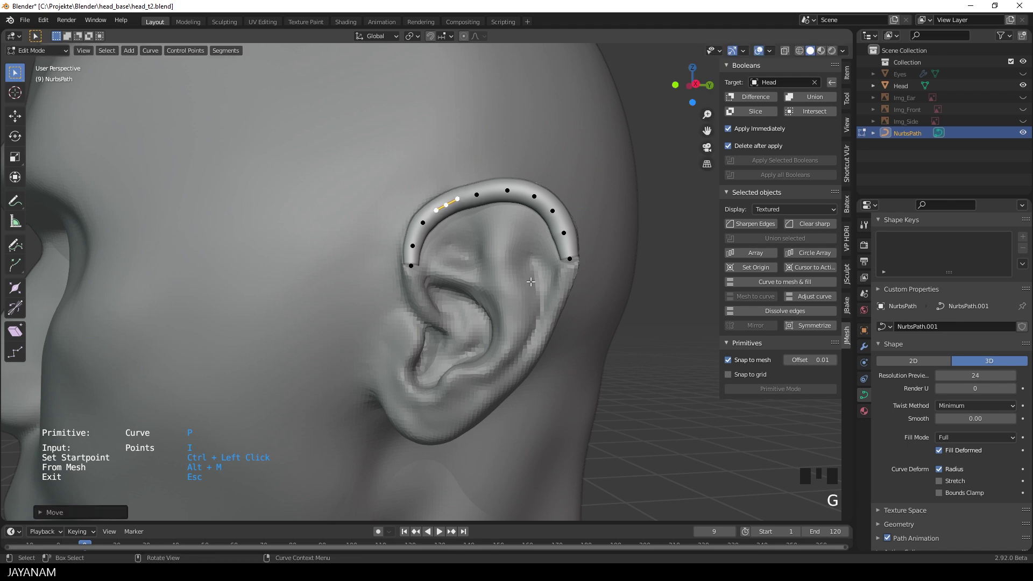
Adjust the ear curve's depth and join and remesh the curve with the head
left_click(811, 296)
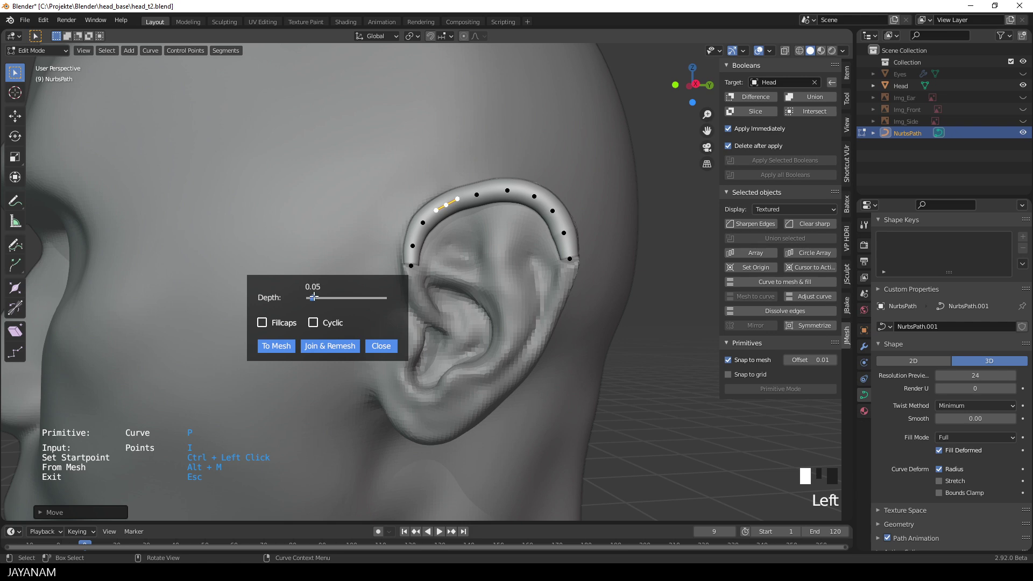
left_click_drag(314, 297, 314, 298)
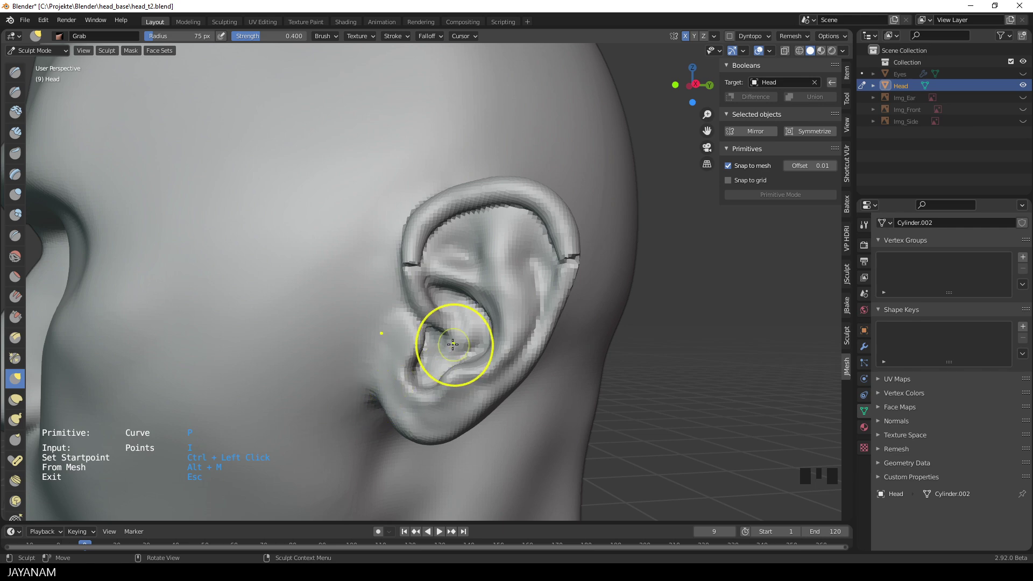
Smooth the gaps where the front and rear ends of the new rim meet the ear
mouse_move(450, 339)
middle_mouse_down()
mouse_move(427, 329)
mouse_move(438, 329)
middle_mouse_up()
scroll(427, 328, "up", 2)
scroll(427, 329, "up", 1)
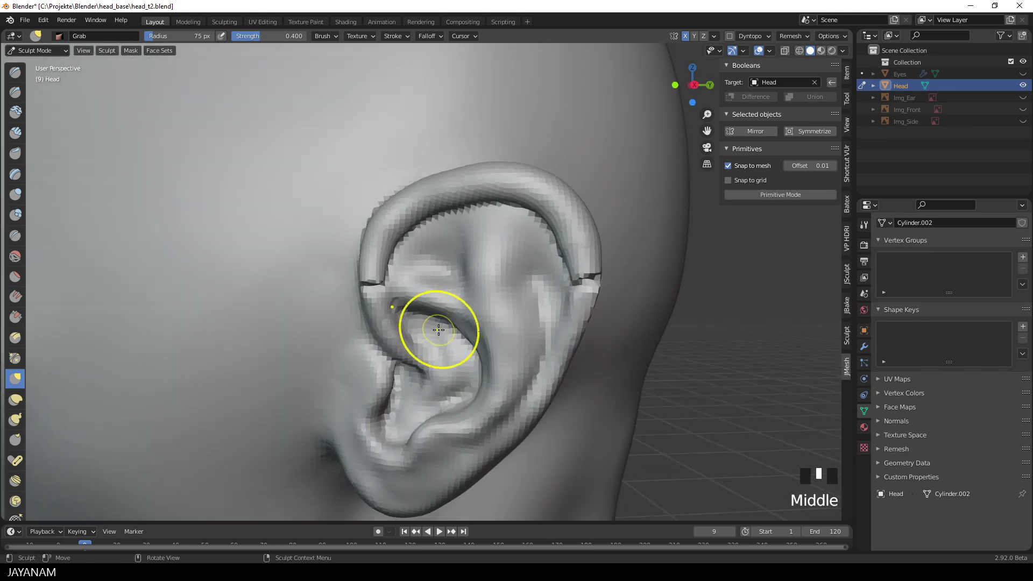
mouse_move(443, 323)
left_mouse_down("shift")
mouse_move(376, 293)
mouse_move(377, 277)
left_mouse_up("shift")
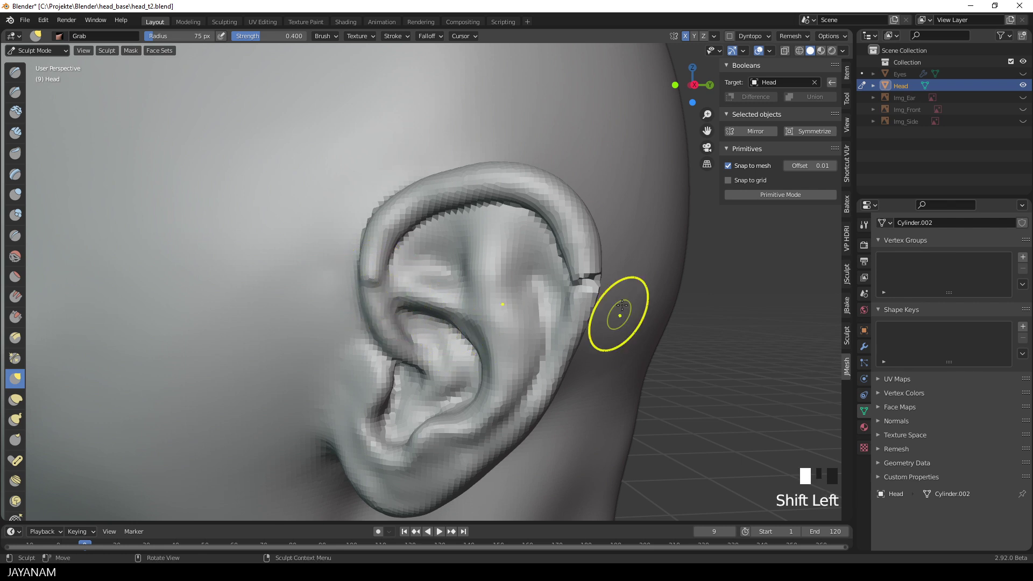
left_click_drag(623, 305, 589, 282, "shift")
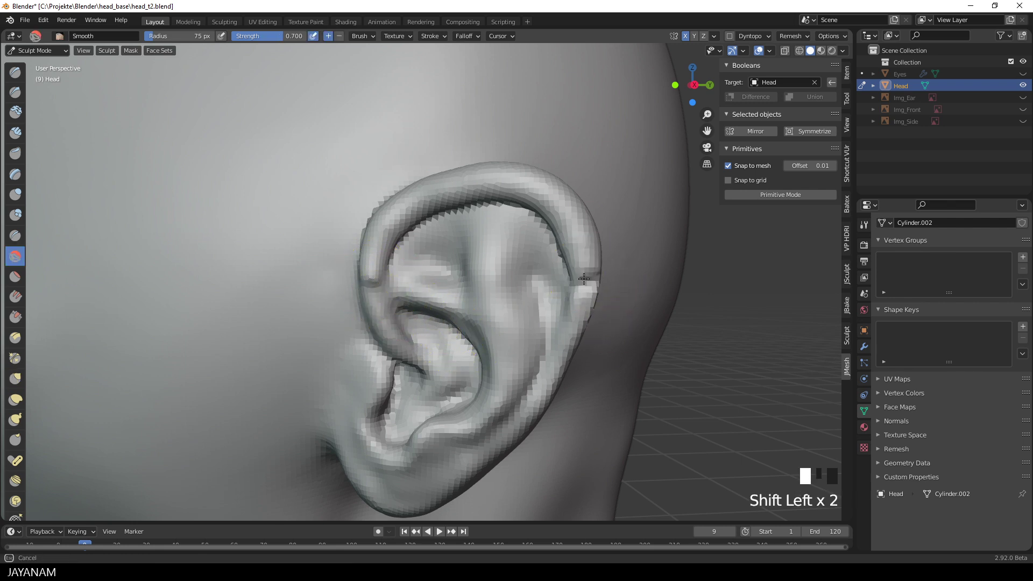
Fill the front and rear rim joints with the Clay Strips brush and smooth the front one
left_click(16, 133)
scroll(353, 291, "up", 3)
left_click(359, 296)
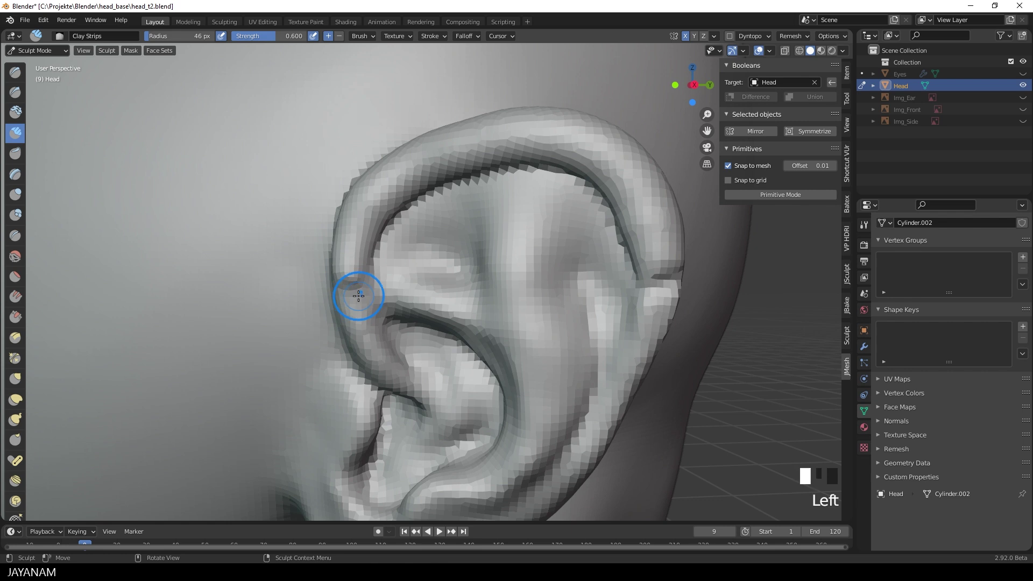
mouse_move(358, 296)
left_mouse_down()
mouse_move(373, 293)
mouse_move(377, 279)
left_mouse_up()
mouse_move(376, 280)
left_mouse_down("shift")
mouse_move(354, 273)
mouse_move(360, 288)
left_mouse_up("shift")
mouse_move(682, 285)
left_mouse_down()
mouse_move(657, 277)
mouse_move(662, 237)
mouse_move(650, 251)
mouse_move(613, 225)
left_mouse_up()
Reshape the ear's upper rim with the Grab brush and check the ear's shape
key("g")
left_click_drag(506, 161, 453, 177)
scroll(461, 248, "down", 3)
middle_click_drag(461, 249, 458, 244)
middle_click_drag(458, 245, 459, 304)
scroll(459, 304, "up", 3)
scroll(459, 304, "down", 3)
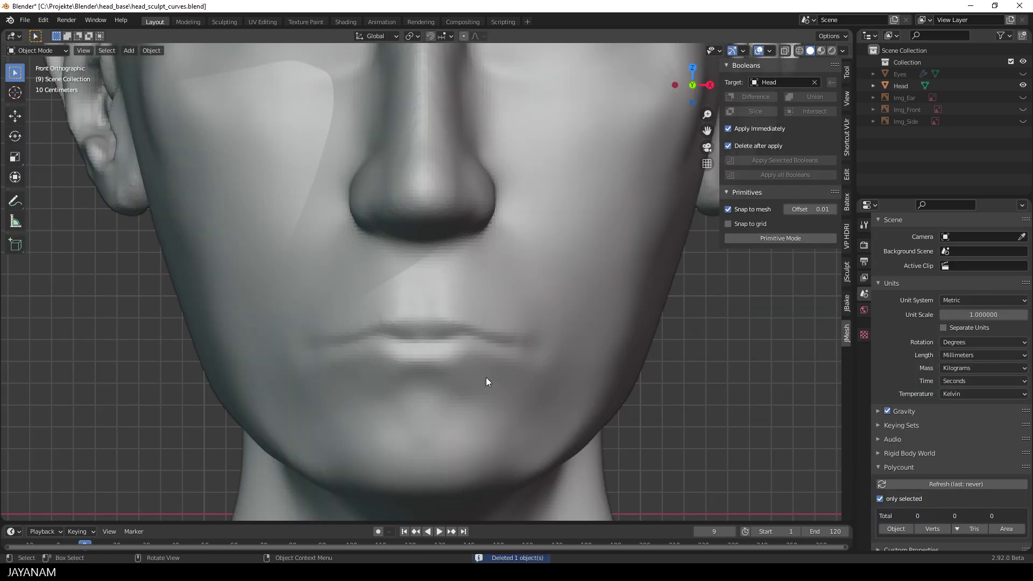
Draw a Curve primitive along the upper lip from one mouth corner to the centre of the face
scroll(486, 318, "up", 3)
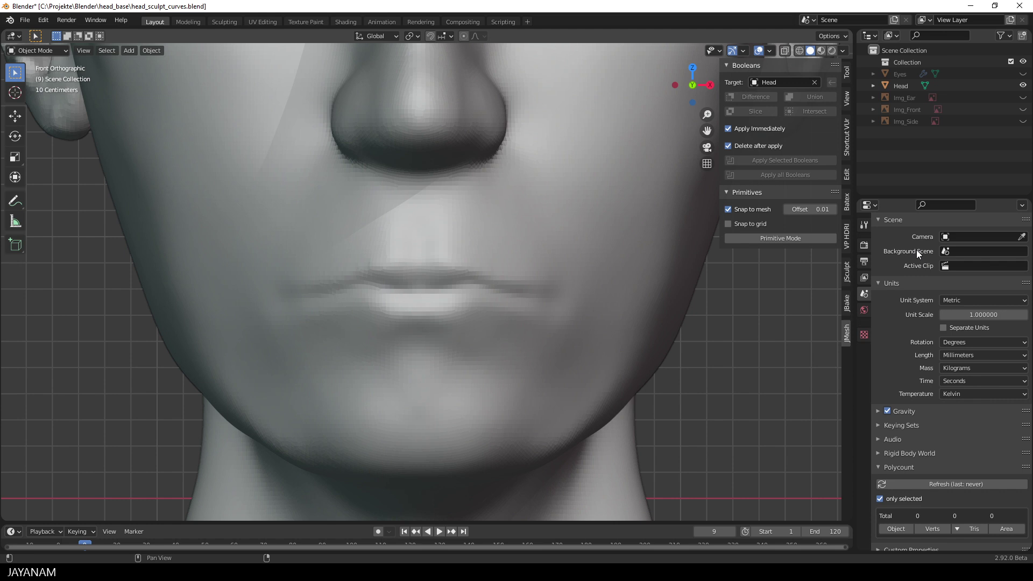
left_click(771, 238)
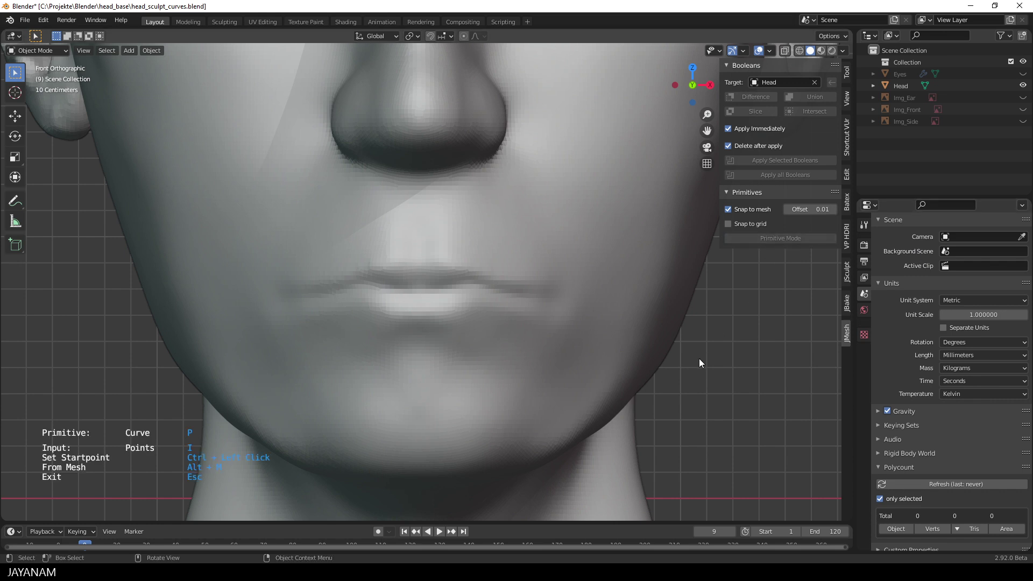
left_click(280, 292, "ctrl")
left_click(304, 291)
left_click(327, 285)
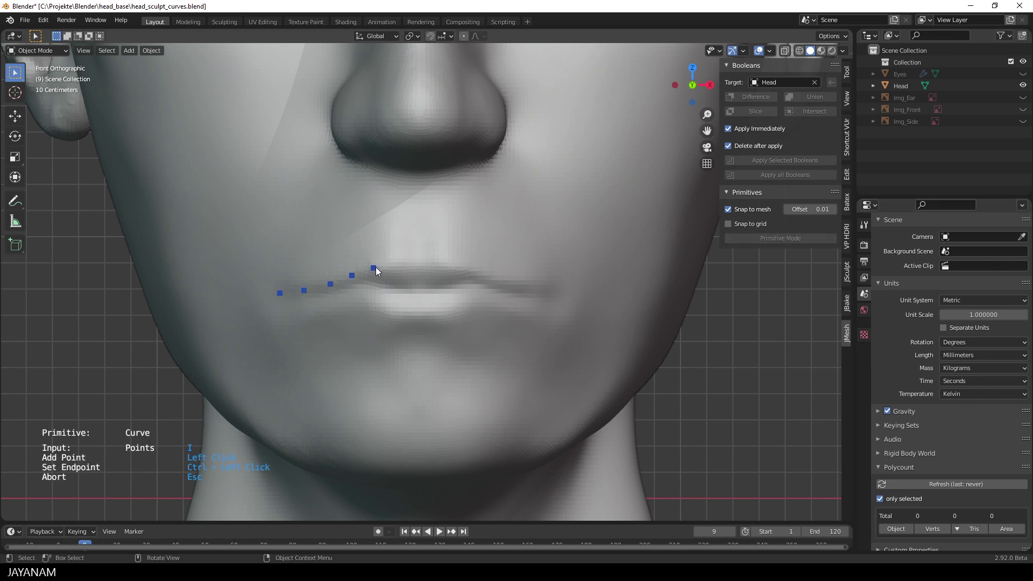
left_click(422, 280, "ctrl")
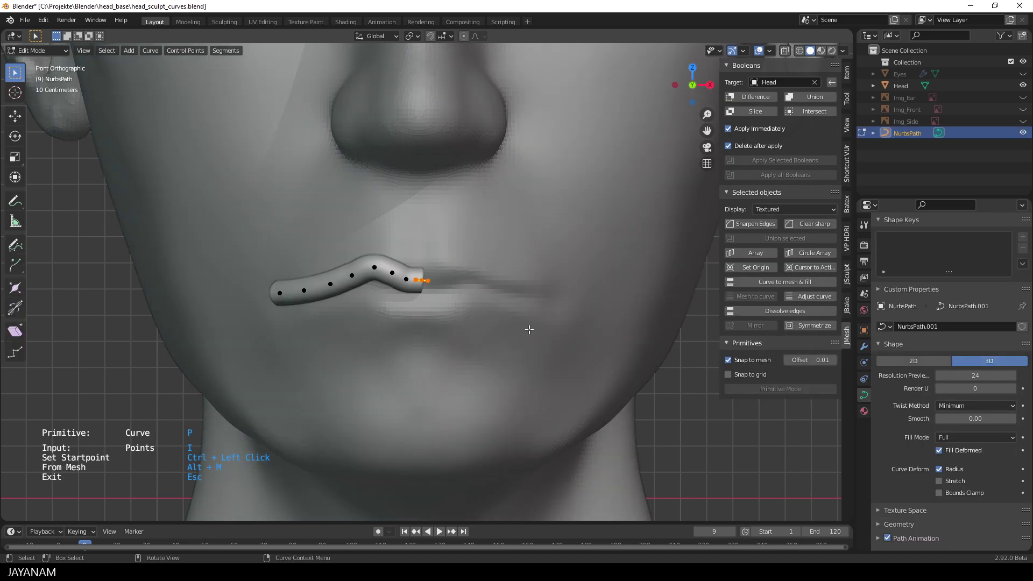
Mirror the upper-lip curve across the X axis, keeping the modifier unapplied
key("Tab")
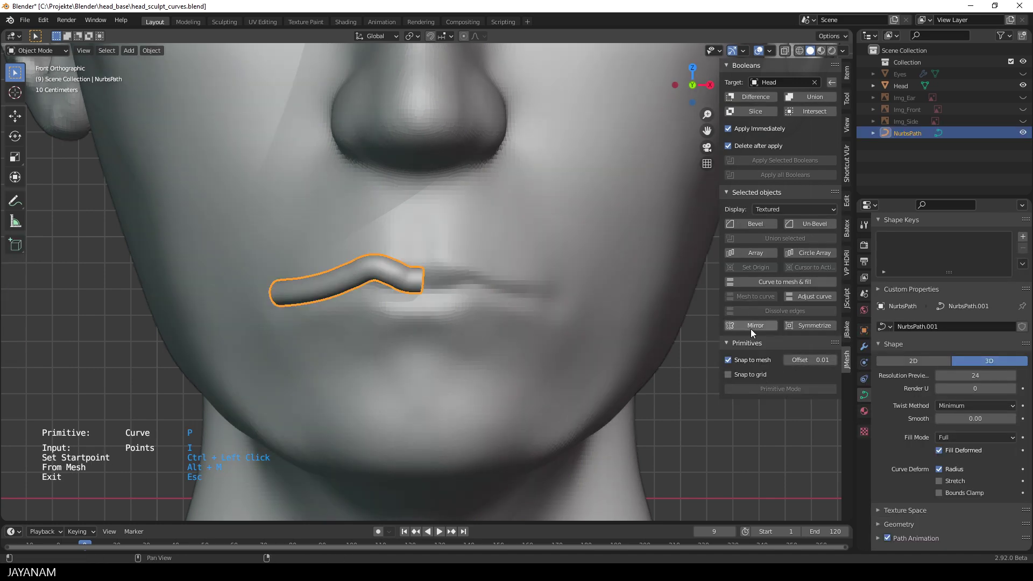
left_click(752, 325)
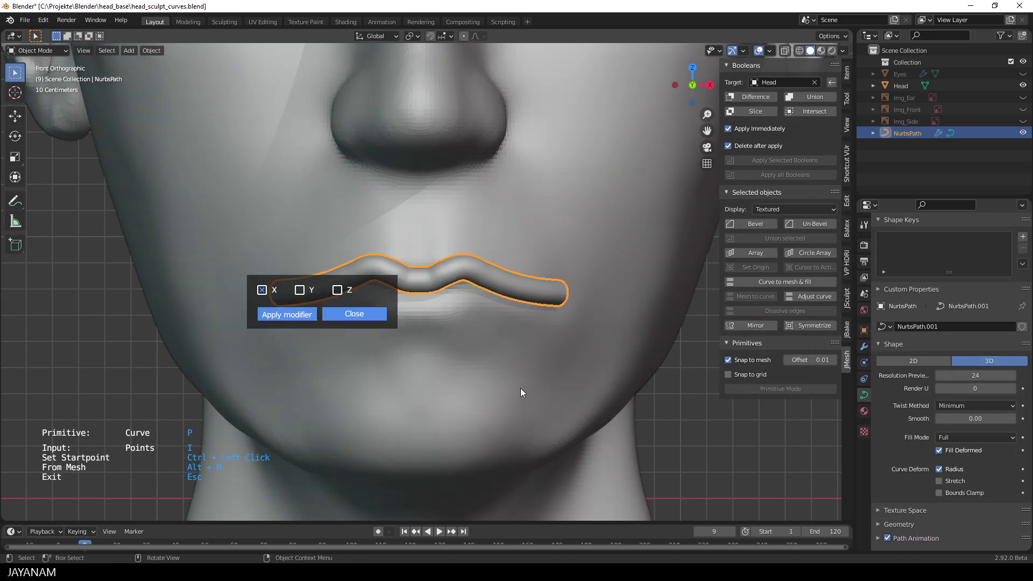
left_click(354, 314)
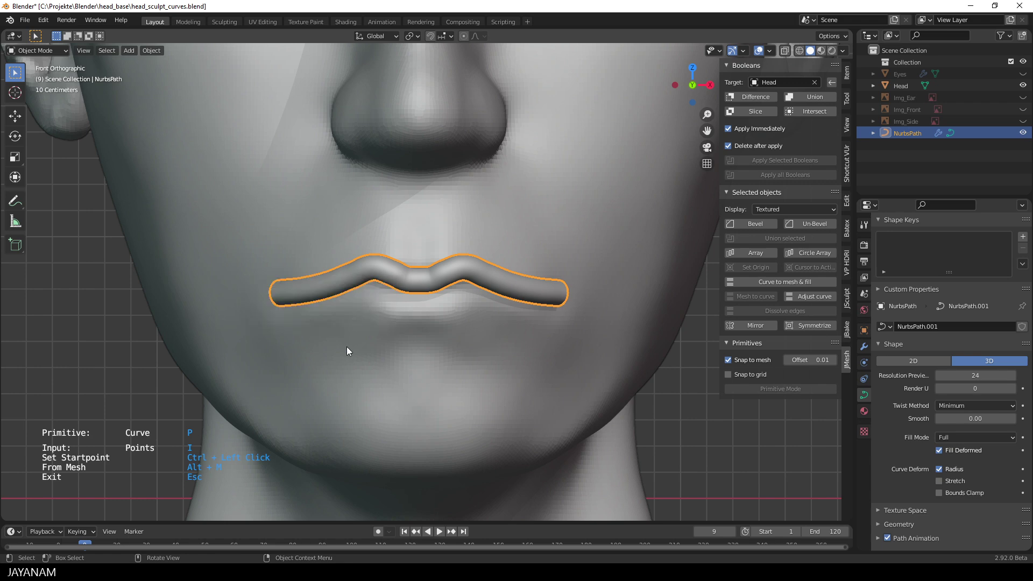
Thin the upper-lip curve at its two control points nearest the mouth corner
key("Tab")
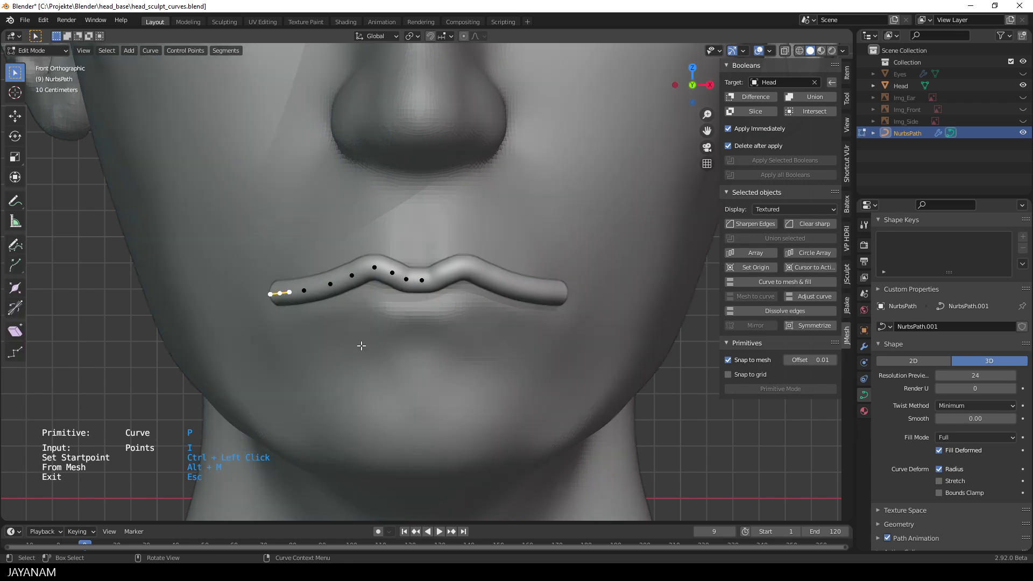
key("alt+s")
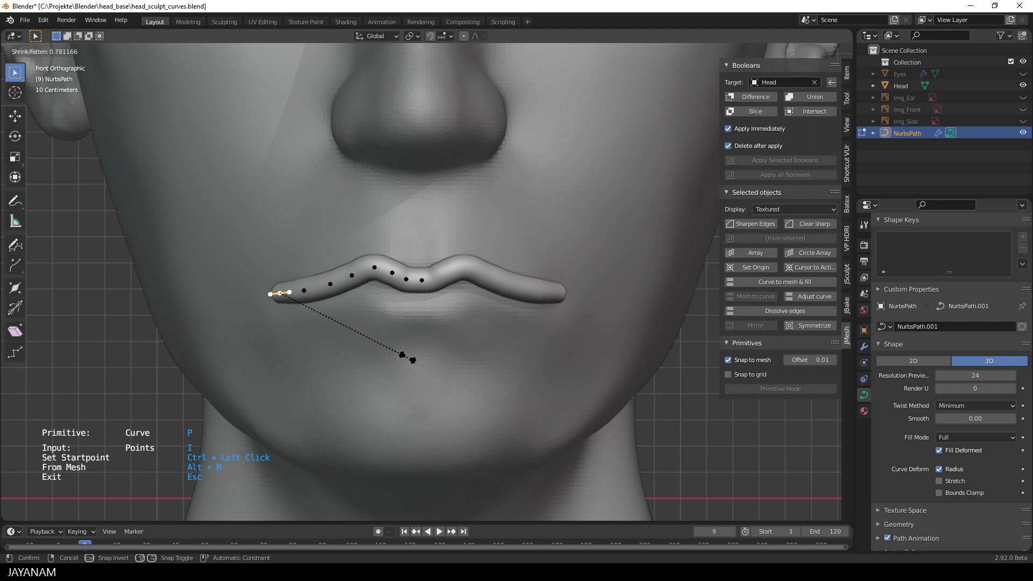
left_click(386, 347)
left_click(305, 289)
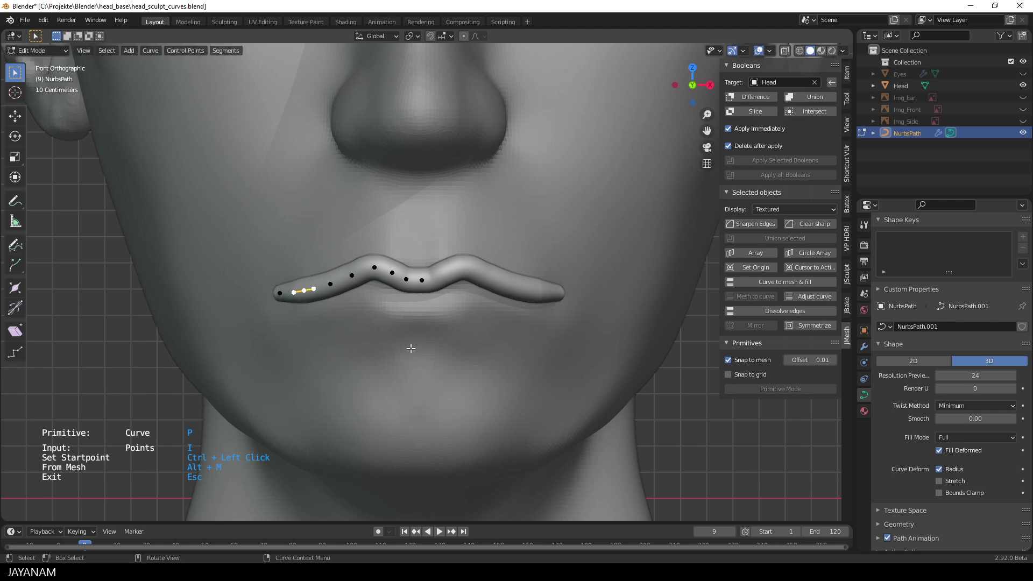
key("alt+s")
left_click(387, 343)
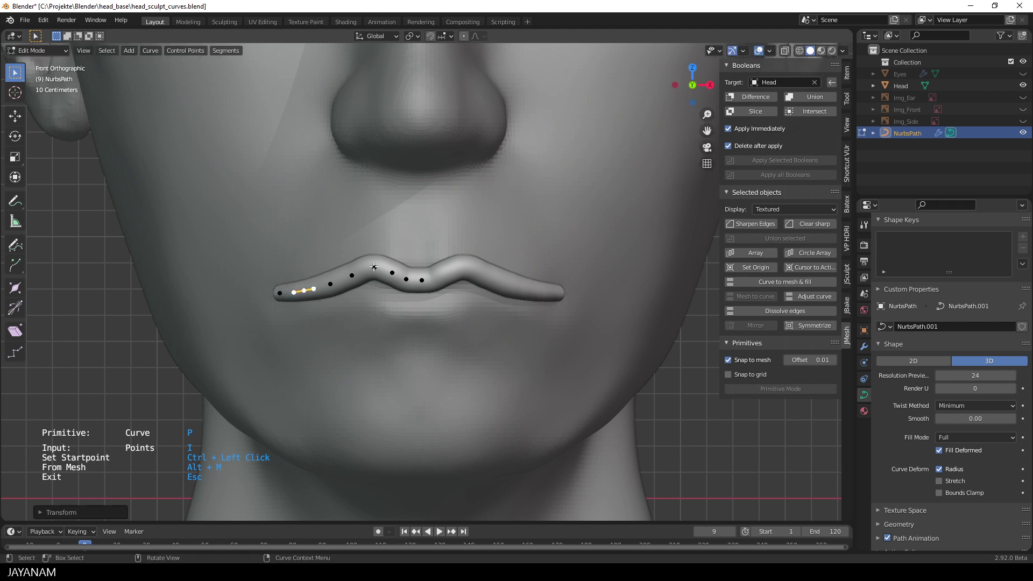
Thicken the lip curve to about 1.05 at the point next to its centre end, and join and remesh it with the head
left_click(407, 278)
key("alt+s")
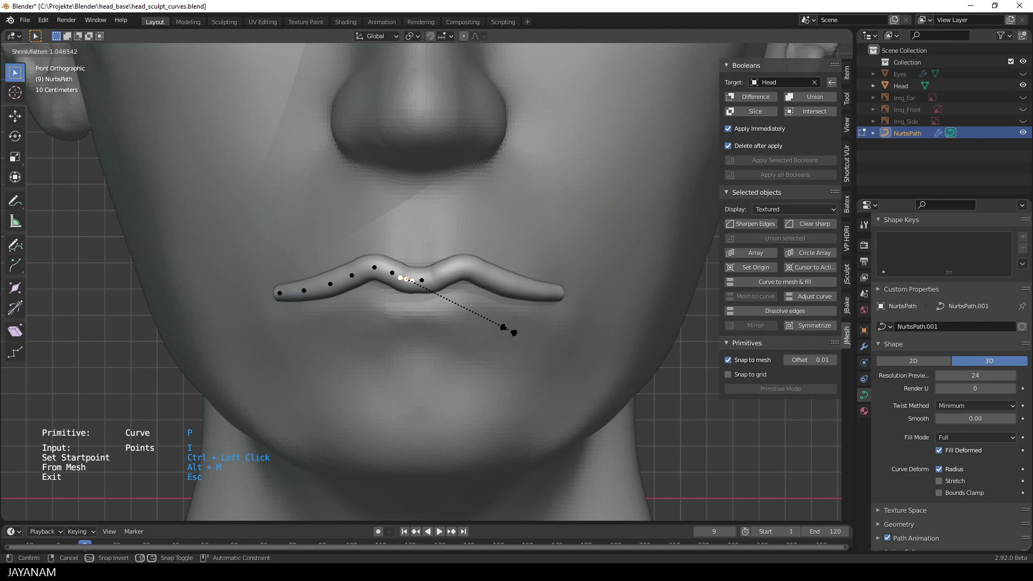
left_click(519, 337)
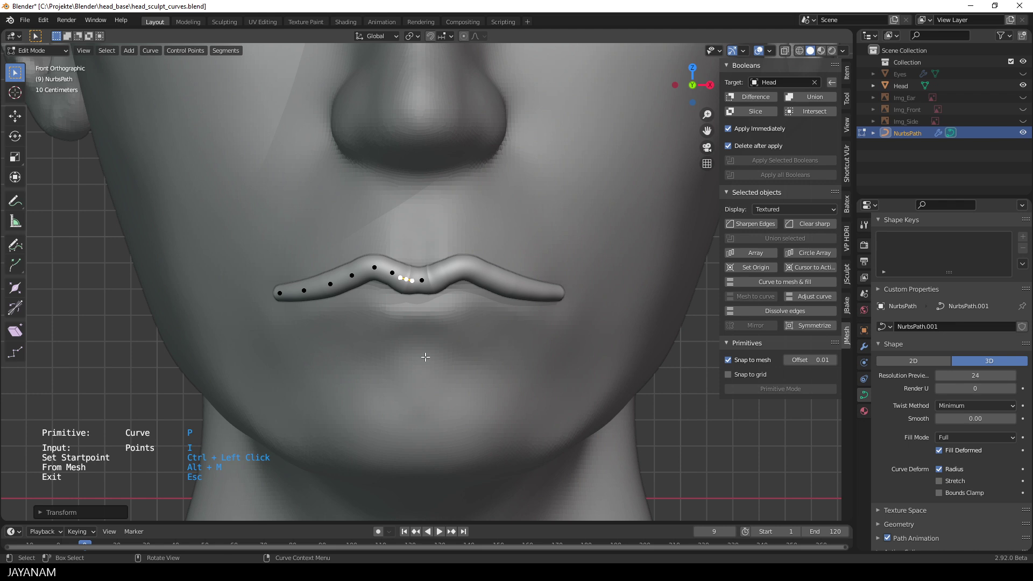
key("shift+q")
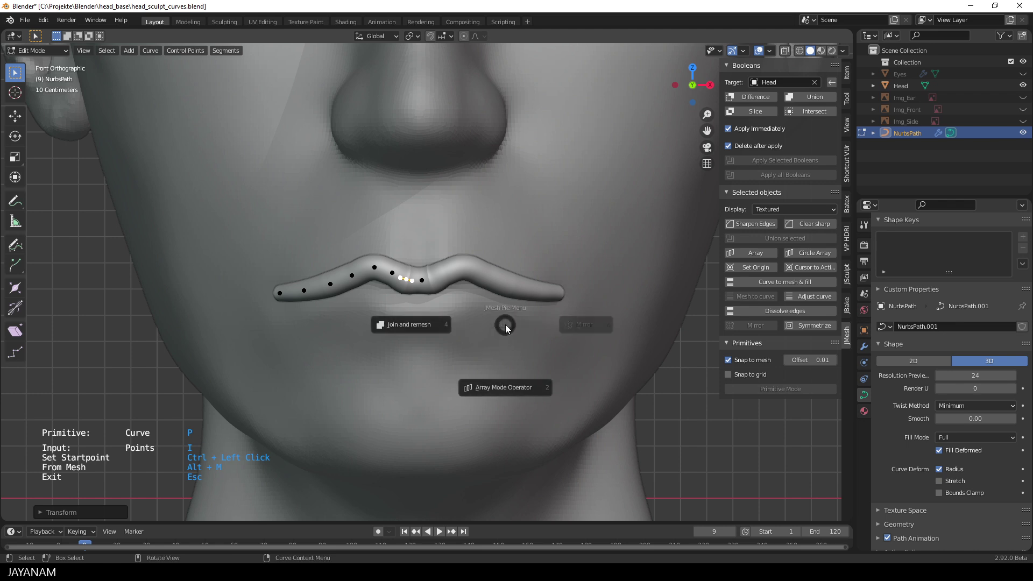
left_click(422, 325)
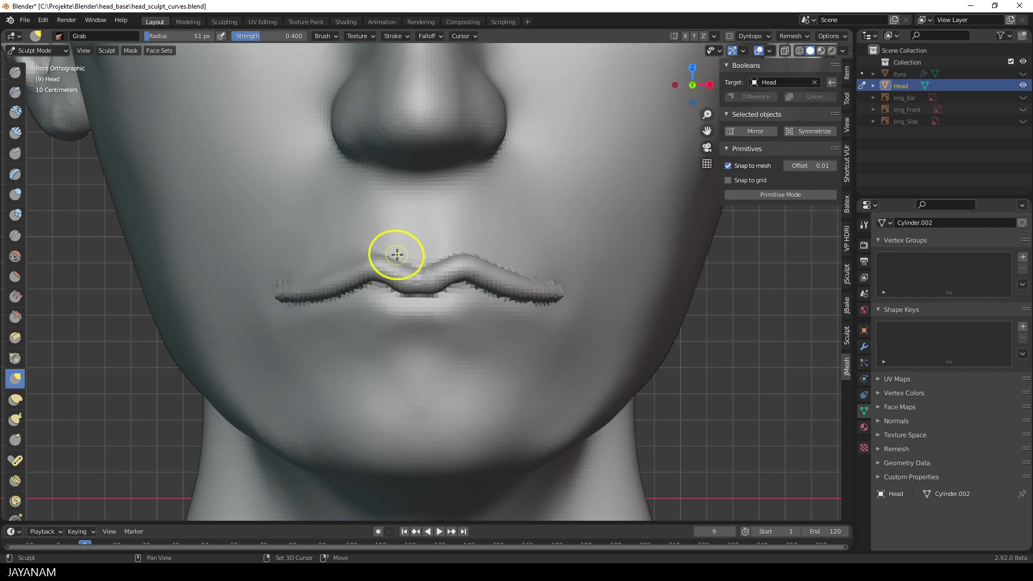
Inflate the centre of the upper lip with the Inflate/Deflate brush and smooth the lip curve's edge towards the mouth corner
scroll(409, 258, "up", 1)
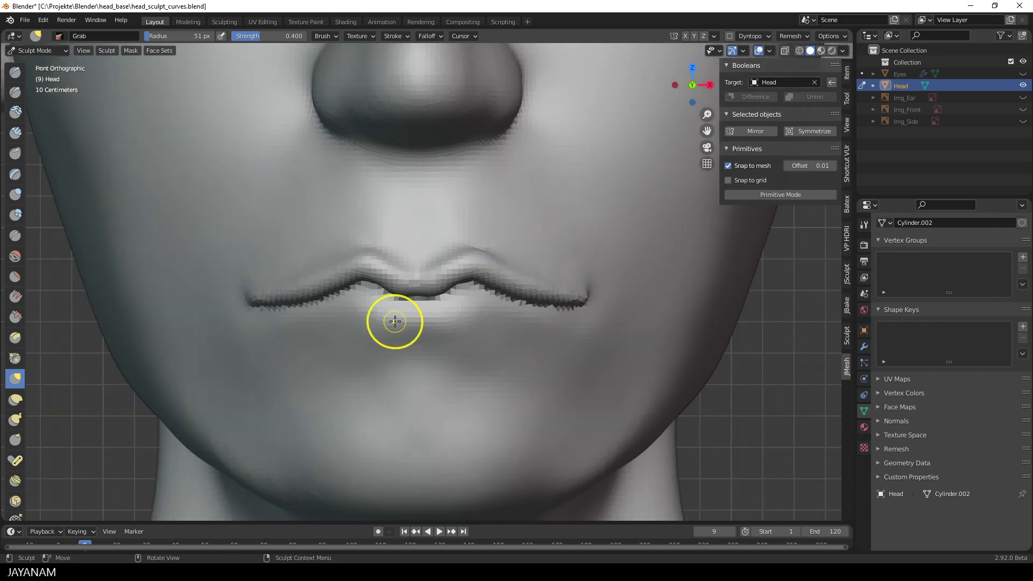
key("i")
mouse_move(421, 266)
left_mouse_down()
mouse_move(482, 291)
mouse_move(277, 296)
mouse_move(431, 280)
left_mouse_up()
left_click_drag(293, 299, 376, 289, "shift")
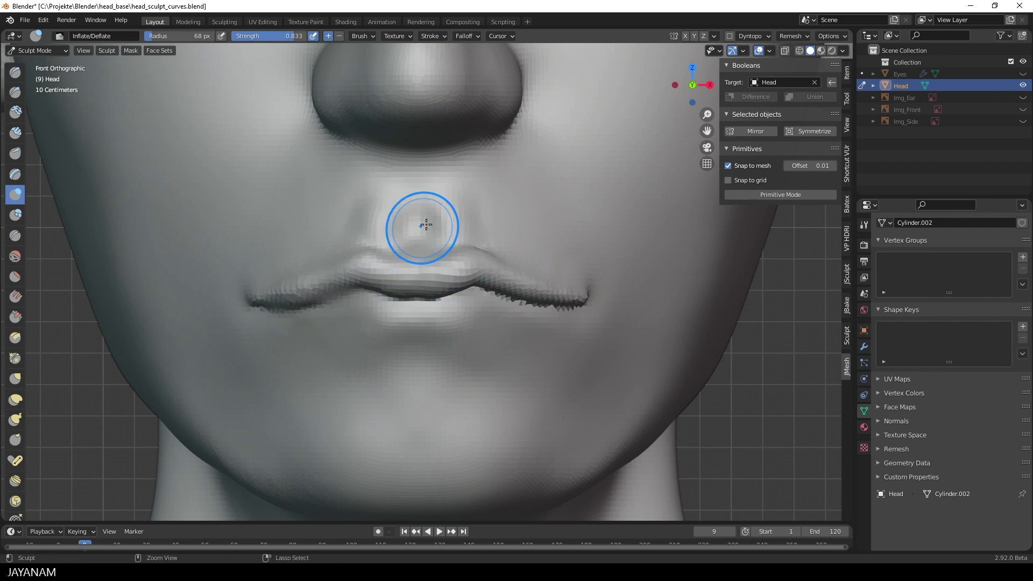
scroll(456, 245, "up", 2)
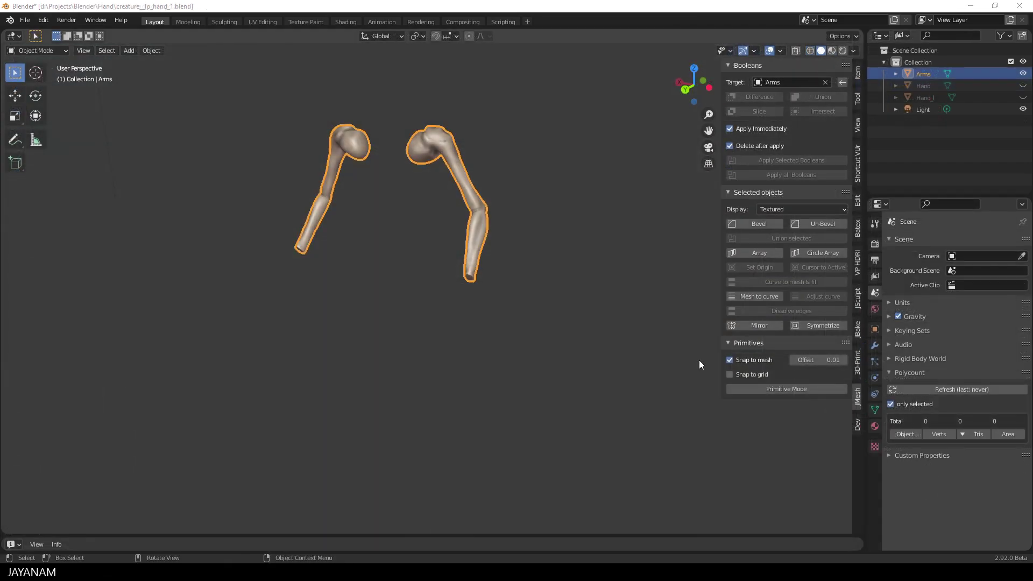
In the creature file, unhide the Hand_l object and move it in side view to the end of the forearm
middle_click_drag(571, 230, 545, 241)
scroll(544, 241, "up", 2)
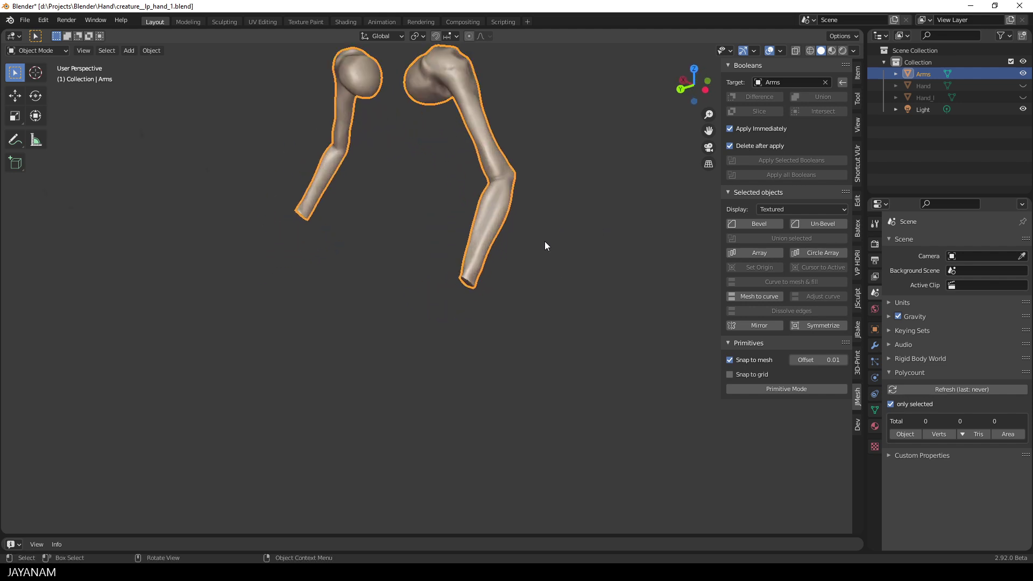
key("Tab")
key("Tab")
mouse_move(570, 246)
middle_mouse_down("shift")
mouse_move(563, 296)
mouse_move(554, 236)
middle_mouse_up("shift")
left_click(1023, 98)
scroll(619, 308, "down", 2)
left_click(432, 394)
middle_click_drag(553, 369, 508, 312)
key("g")
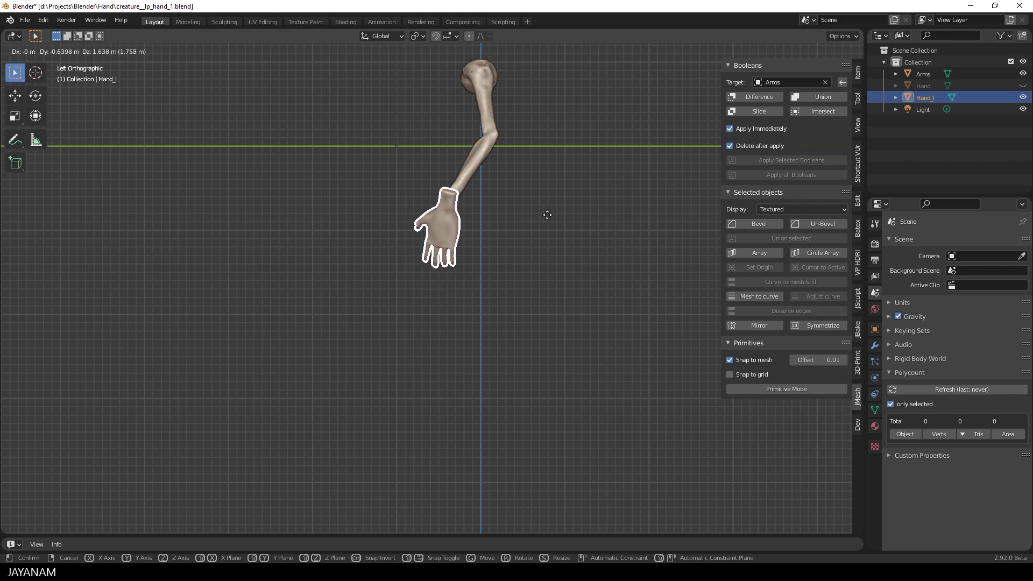
left_click(549, 218)
Rotate the hand in side and perspective views to follow the forearm, and move it back onto the wrist
key("r")
left_click(509, 249)
middle_click_drag(510, 249, 634, 285)
key("r")
left_click(691, 200)
key("g")
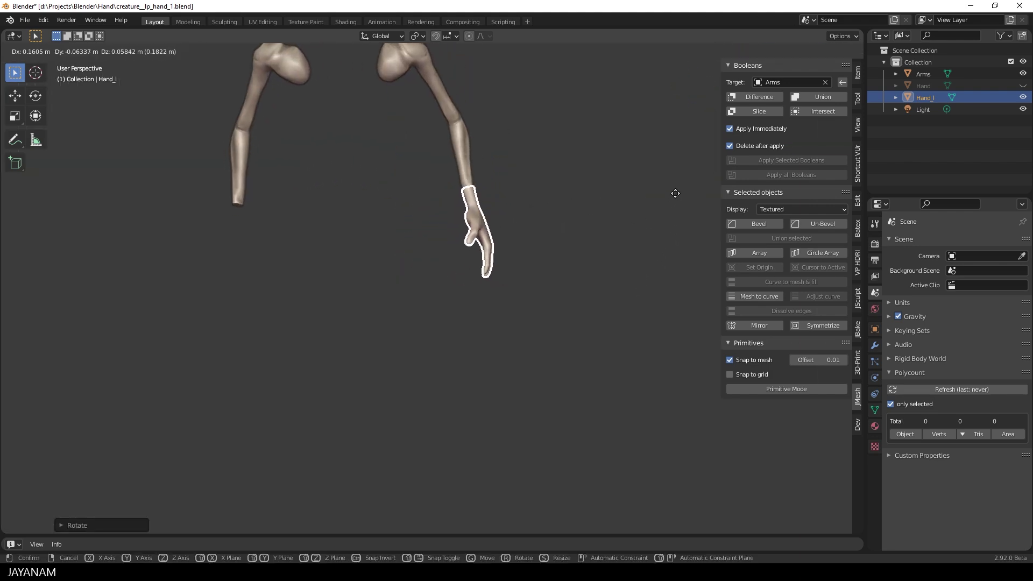
left_click(662, 192)
Refine the hand's position and rotation from another angle so its cuff encloses the end of the forearm
middle_click_drag(654, 189, 434, 218)
key("g")
left_click(530, 244)
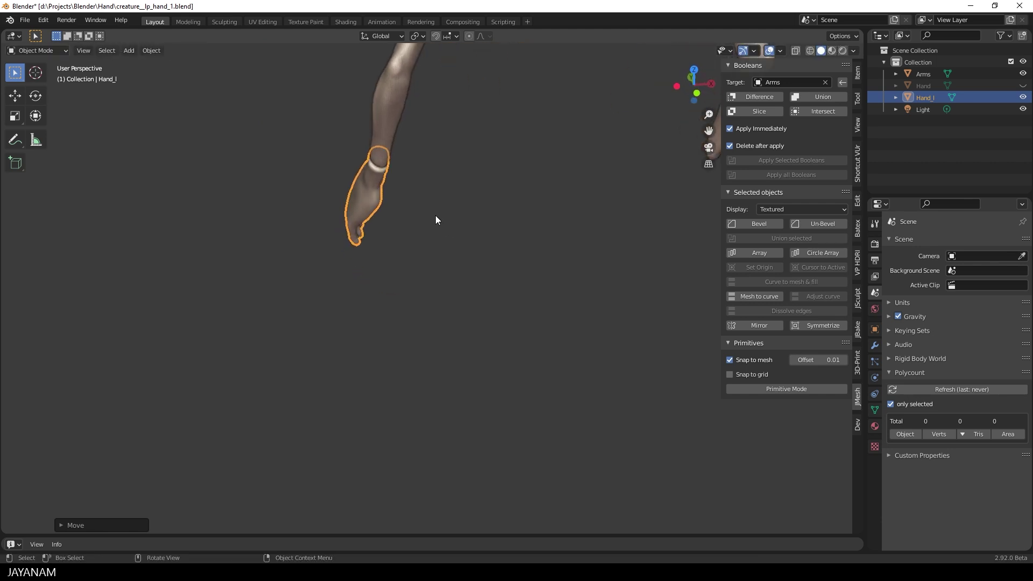
key("r")
left_click(455, 203)
key("g")
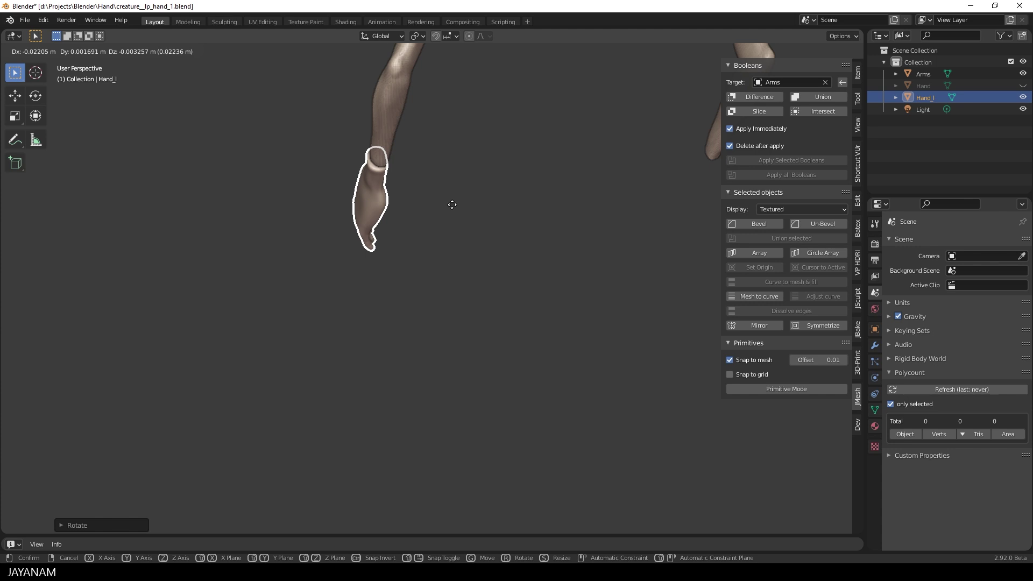
left_click(452, 205)
middle_click_drag(452, 206, 572, 305)
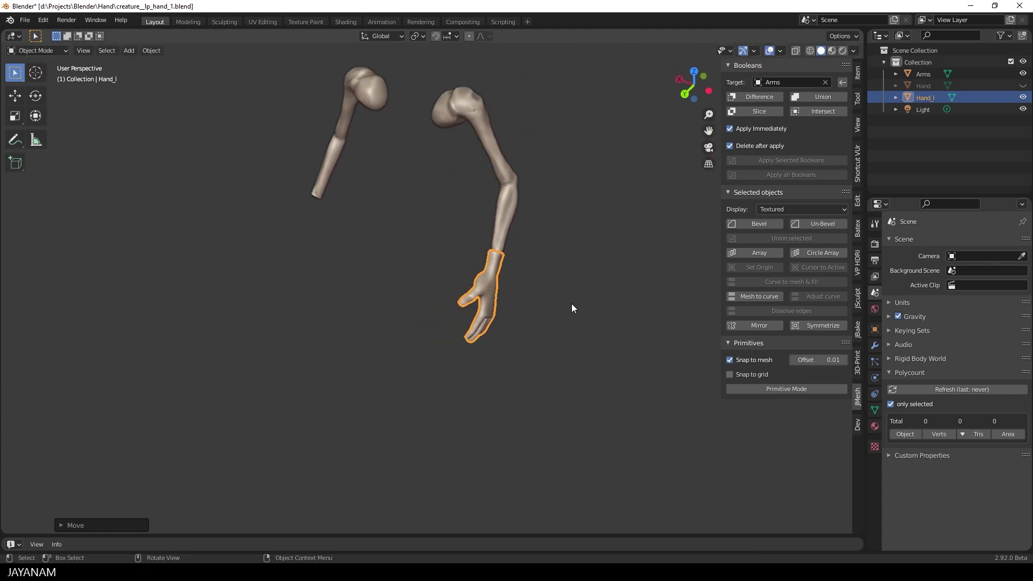
Mirror the hand across the X axis onto the other arm and apply the modifier
left_click(765, 325)
middle_click_drag(372, 331, 425, 350)
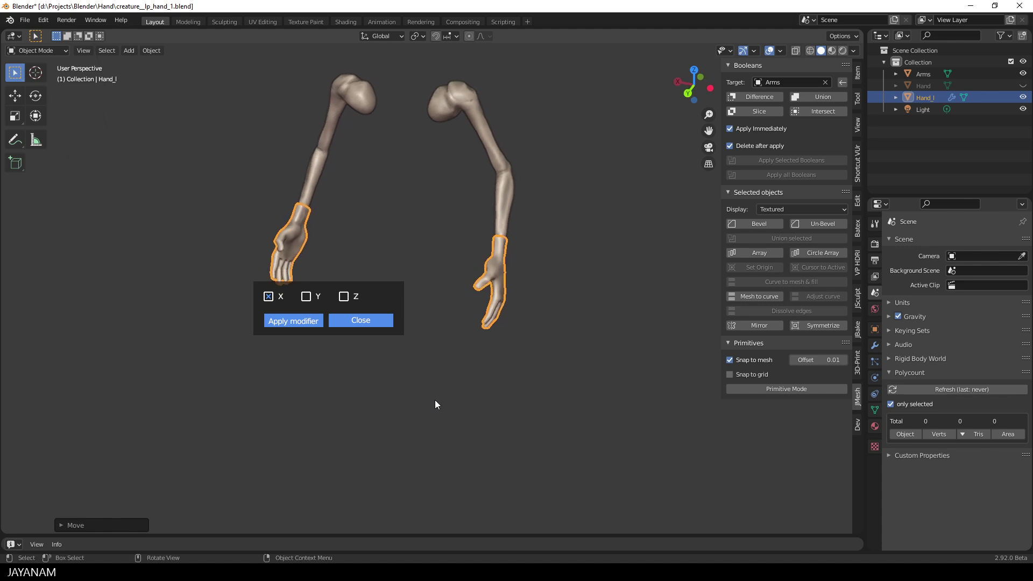
left_click(294, 321)
Join and remesh both hands with the Arms object
middle_click_drag(506, 366, 450, 360)
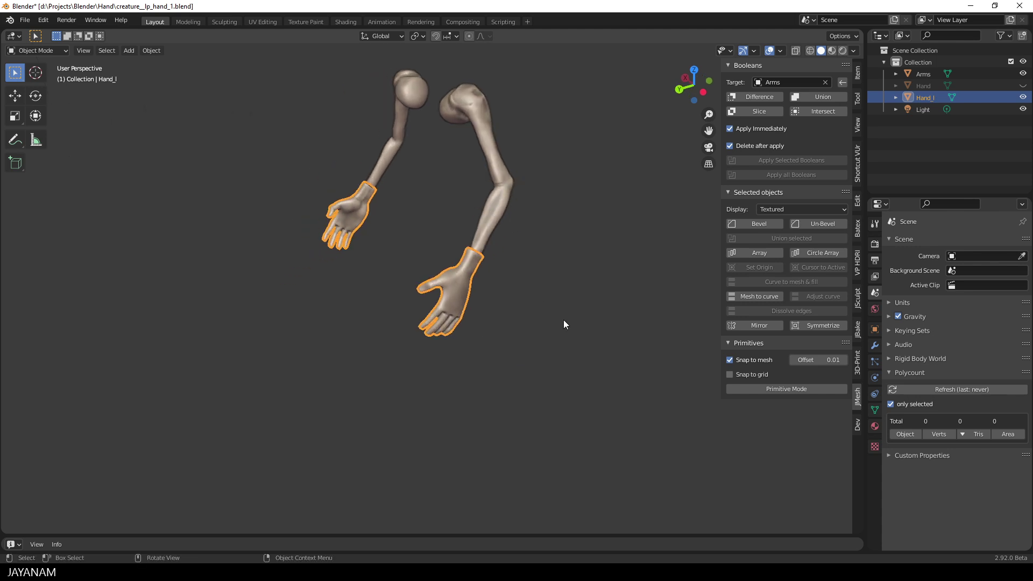
key("ctrl+shift+j")
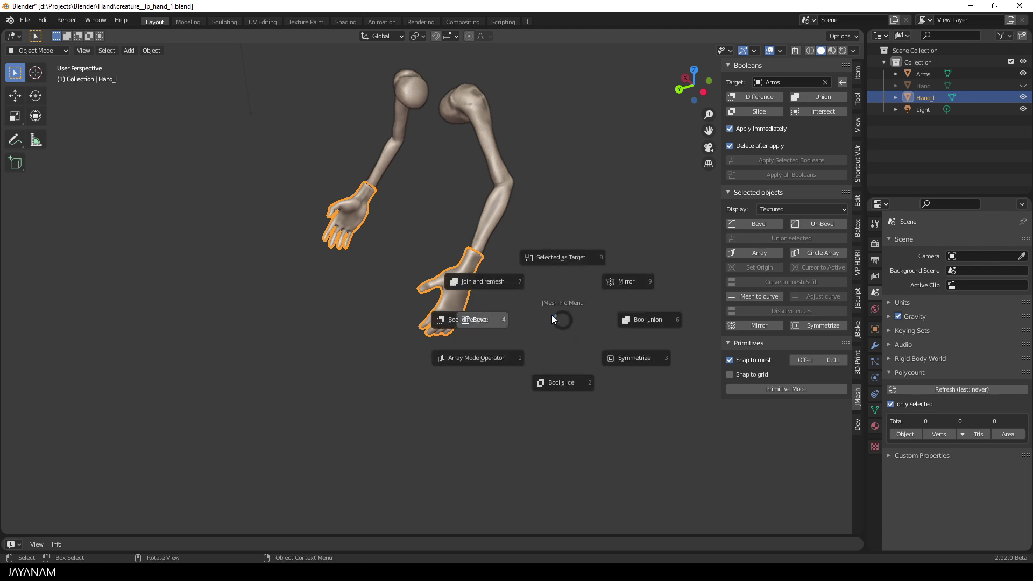
left_click(481, 283)
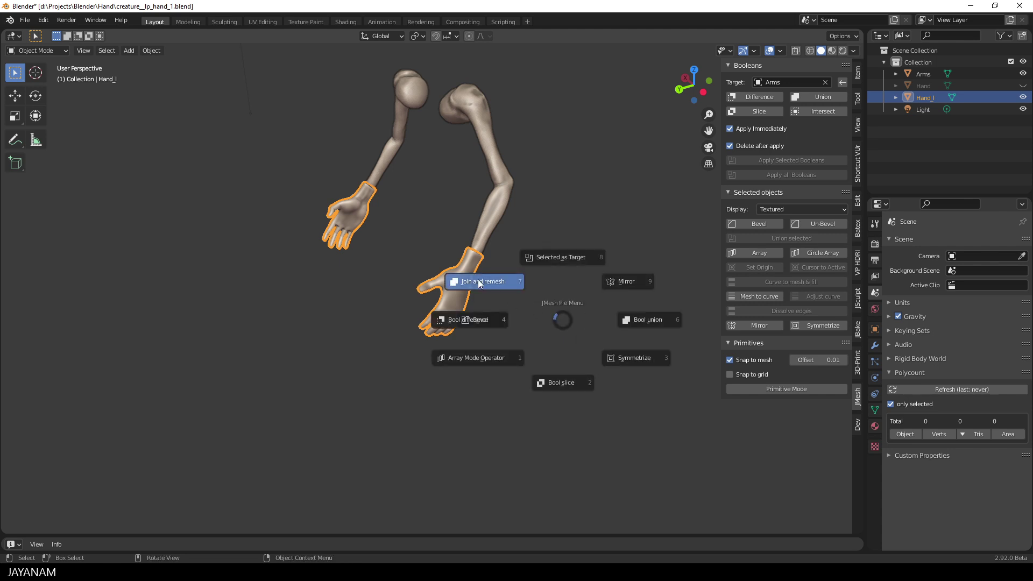
Set the Grab brush radius to 148 px and pull the cuff's edge at the wrist seam with X symmetry on
scroll(542, 286, "up", 4)
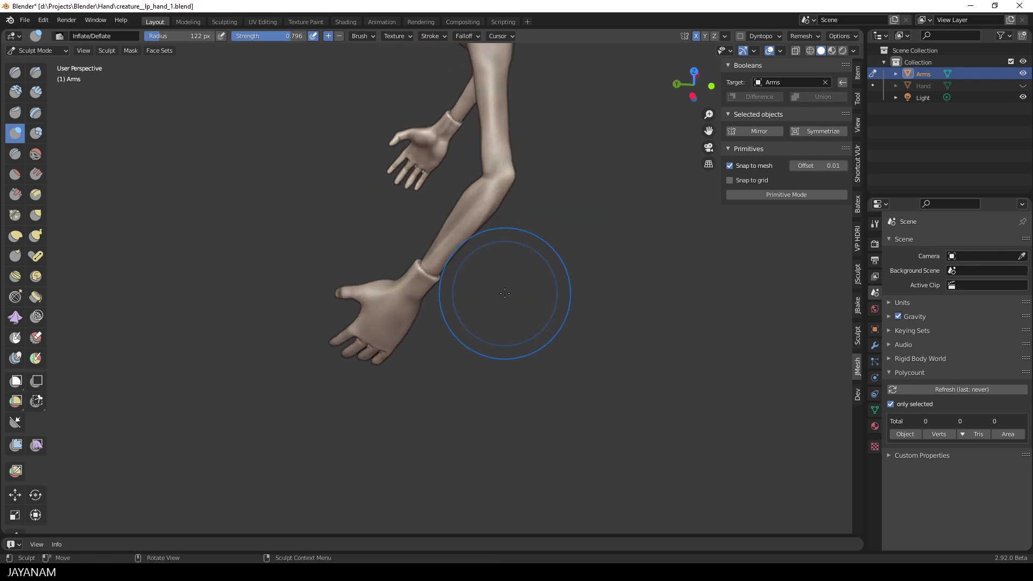
scroll(505, 293, "up", 3)
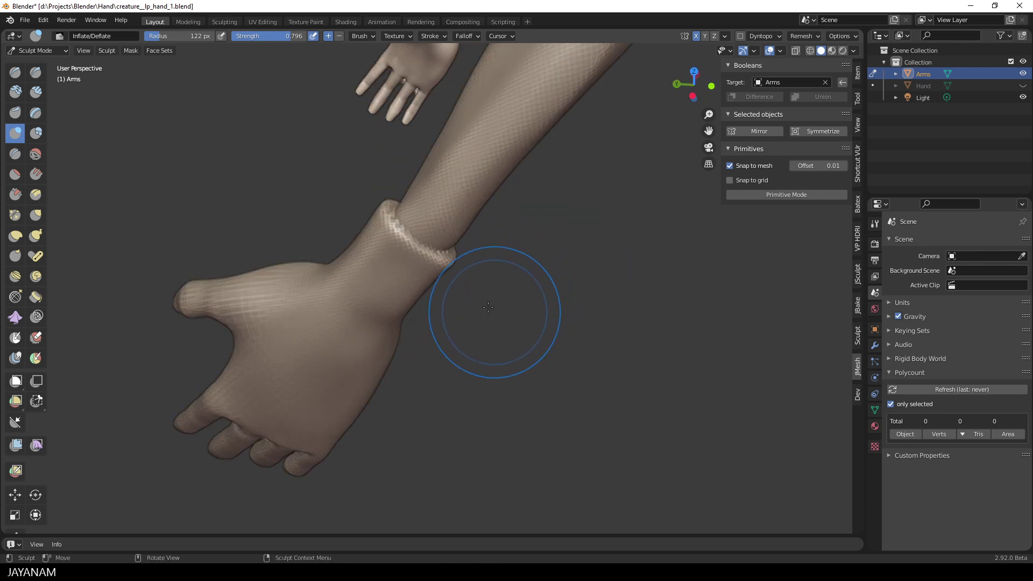
key("g")
key("f")
left_click(432, 243)
mouse_move(430, 240)
left_mouse_down()
mouse_move(418, 243)
mouse_move(448, 267)
left_mouse_up()
Grab the wrist seam from the opposite side to fit the hand's cuff edge more closely to the forearm
scroll(382, 218, "down", 4)
mouse_move(357, 199)
middle_mouse_down()
mouse_move(473, 238)
mouse_move(495, 264)
middle_mouse_up()
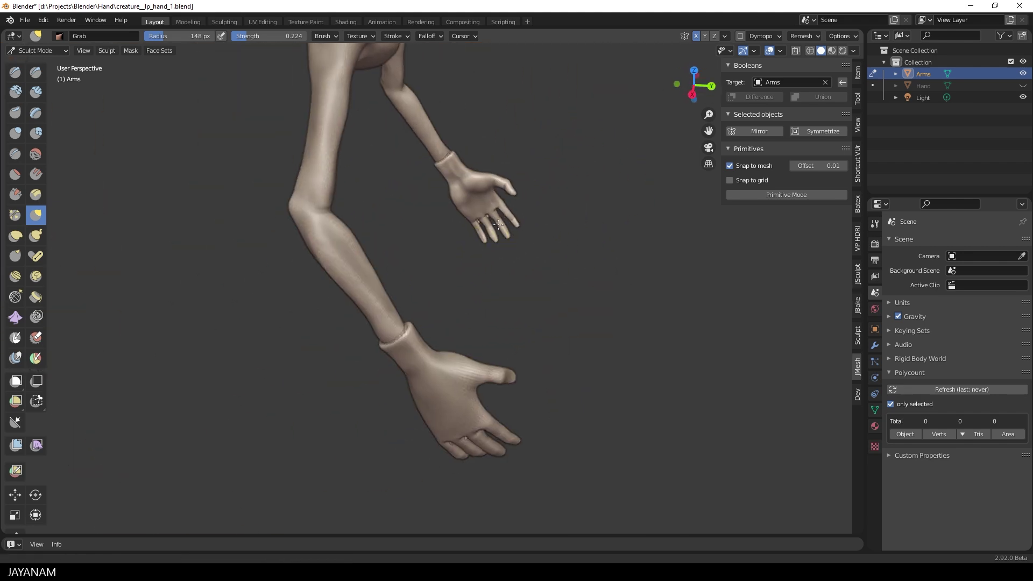
scroll(483, 278, "up", 5)
left_click_drag(392, 300, 396, 320)
left_click_drag(428, 285, 435, 297)
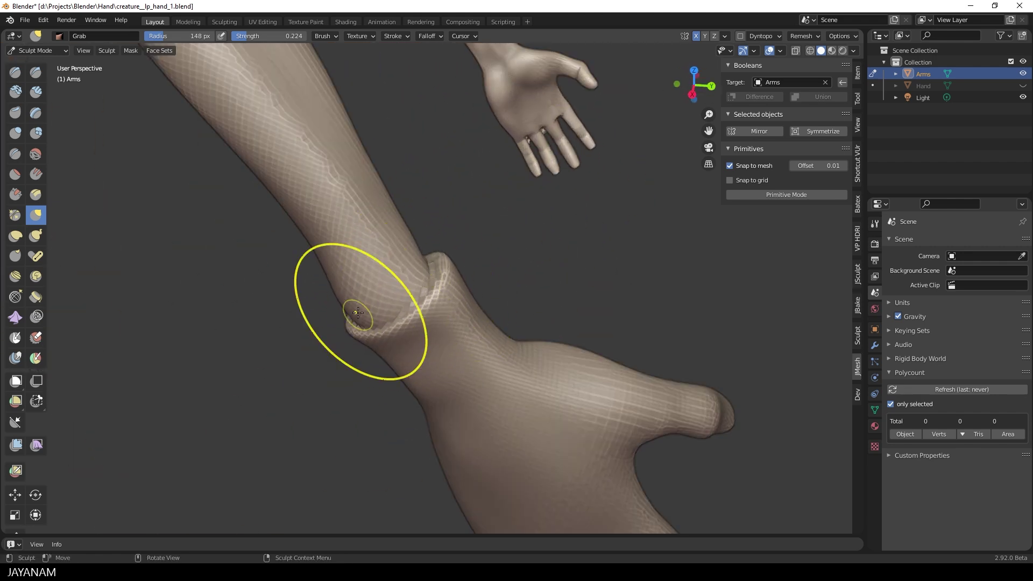
left_click_drag(359, 282, 368, 280)
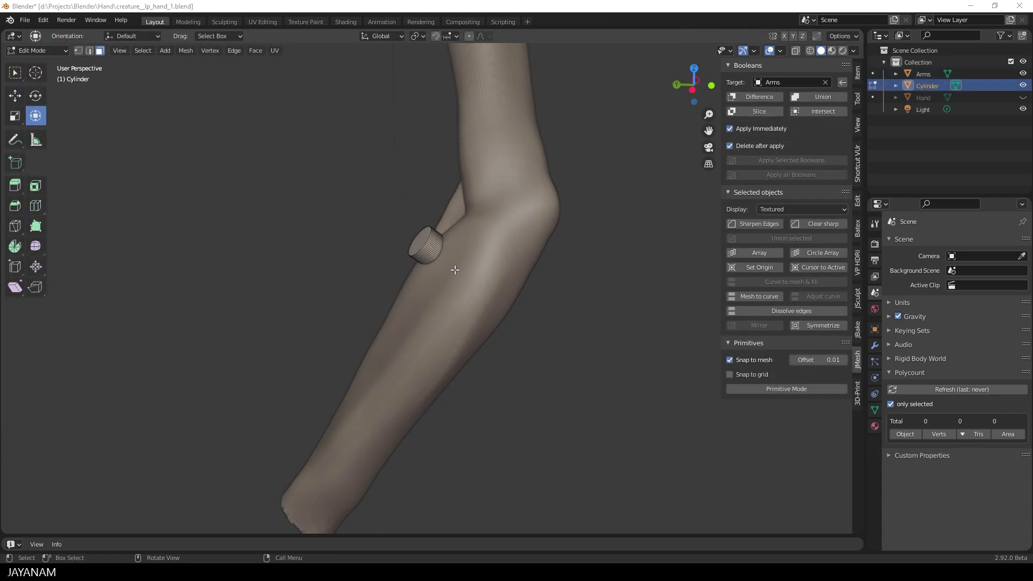
Duplicate the cylinder below the elbow, place the copy further down the forearm, rotate it about -15° and push it against the arm
mouse_move(460, 268)
middle_mouse_down()
mouse_move(520, 277)
mouse_move(405, 258)
middle_mouse_up()
key("l")
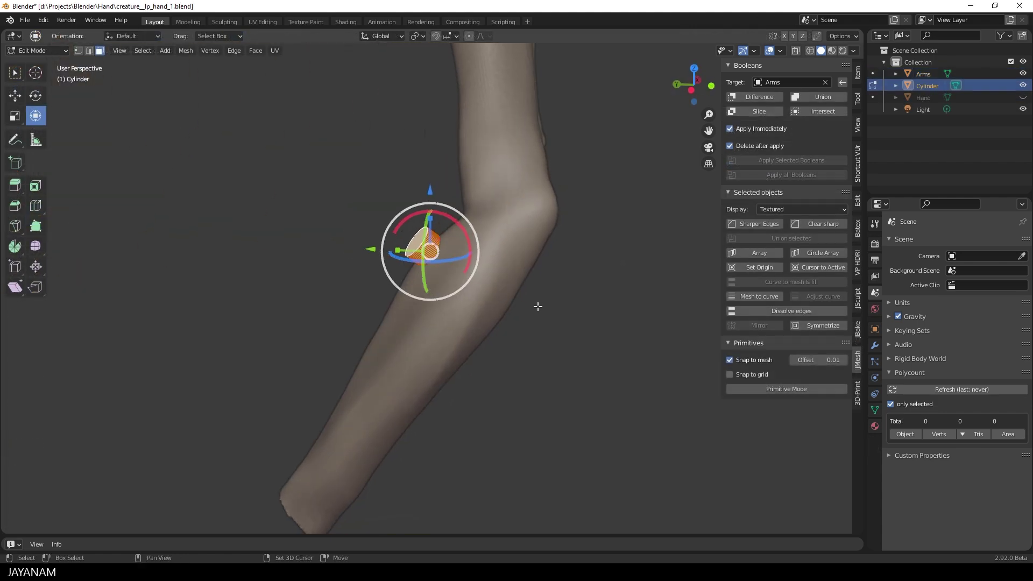
key("shift+d")
left_click(511, 351)
key("r")
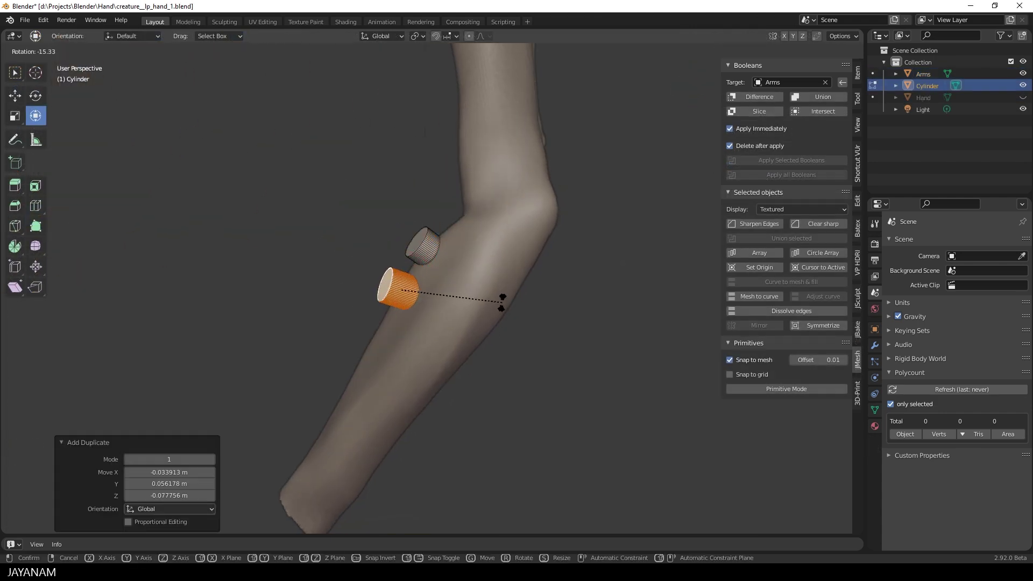
left_click(501, 306)
left_click_drag(342, 284, 354, 285)
Duplicate the second cylinder further down the forearm, then rotate and move the copy to sit on the arm's surface
key("shift+d")
left_click(450, 367)
key("r")
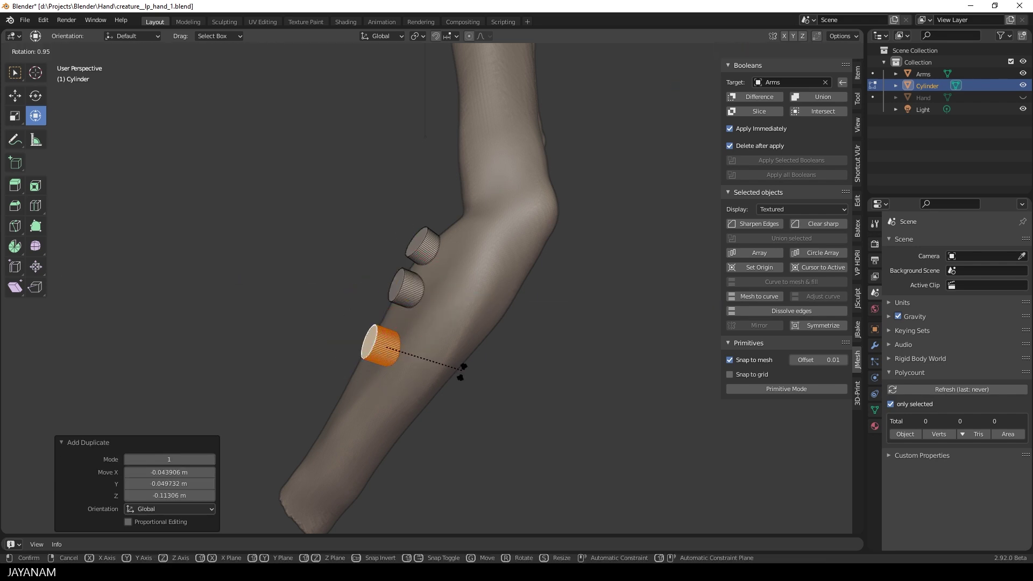
left_click(463, 370)
mouse_move(467, 371)
middle_mouse_down()
mouse_move(581, 383)
mouse_move(463, 371)
middle_mouse_up()
key("g")
left_click(559, 382)
left_click(463, 355)
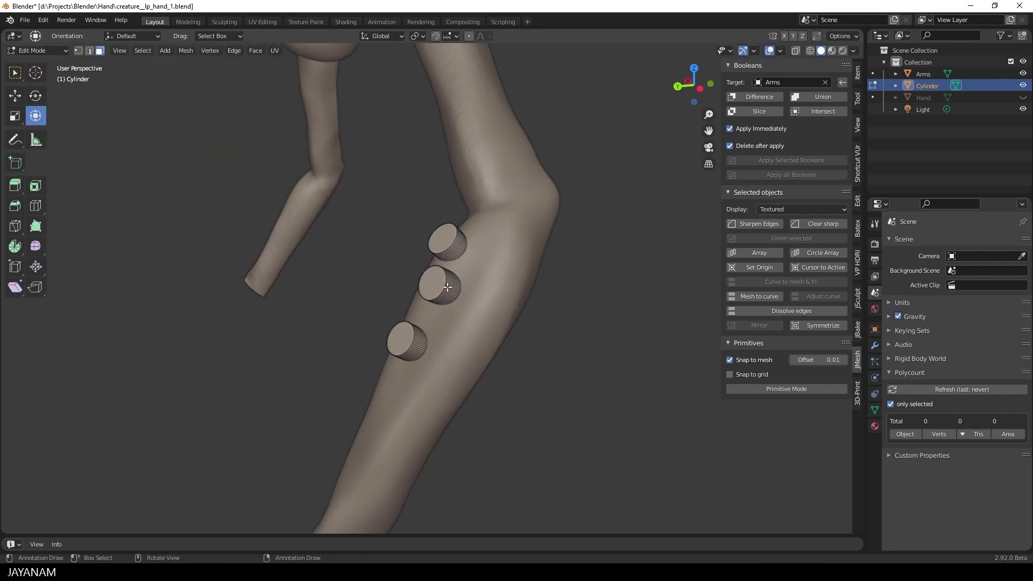
Select the middle cylinder and shift it sideways so the three cylinders are staggered along the forearm
key("l")
left_click_drag(421, 256, 433, 249)
key("g")
left_click(509, 281)
Select all three cylinders and join and remesh them with the Arms object
key("a")
middle_click_drag(510, 283, 507, 312)
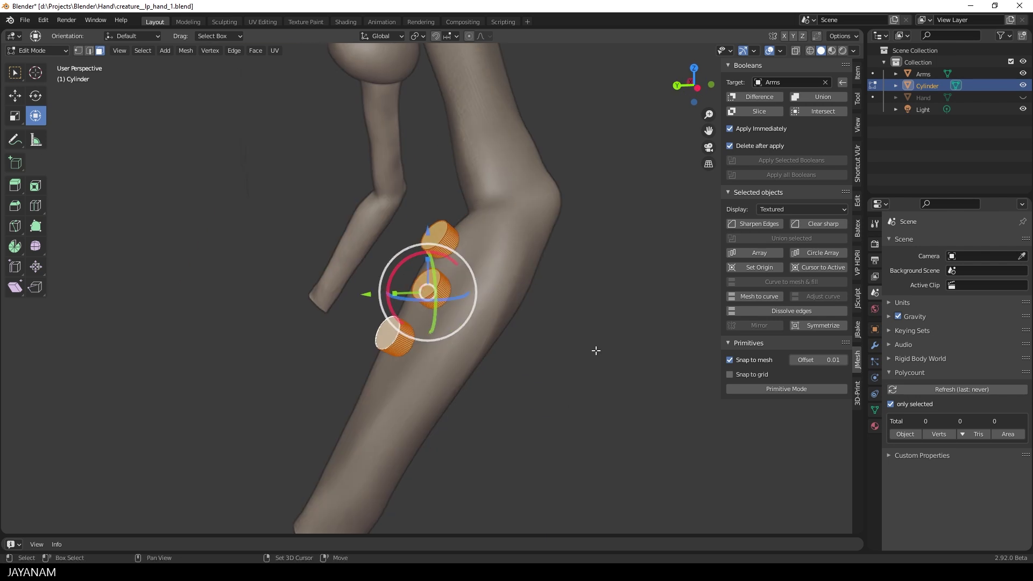
key("shift+2")
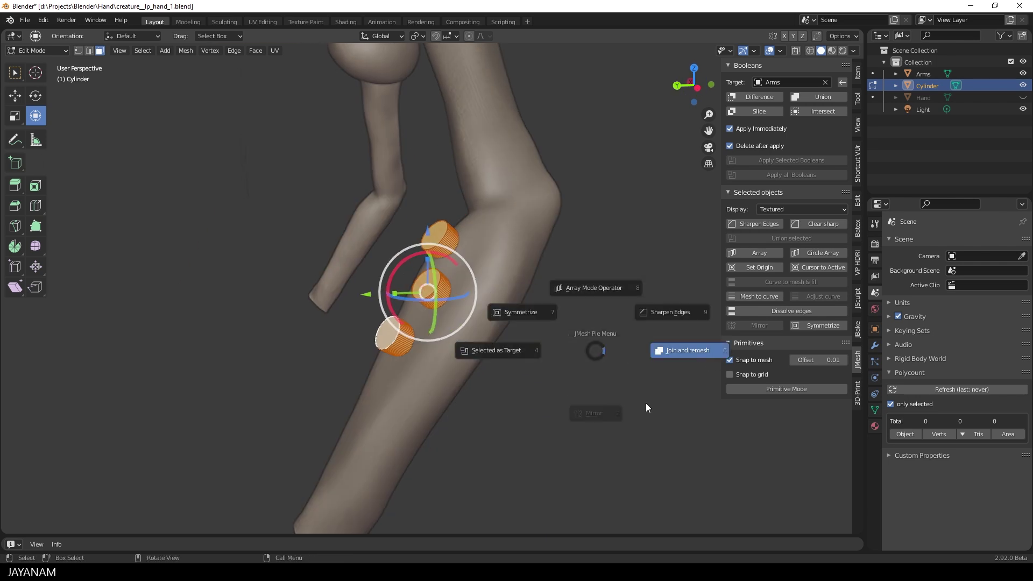
left_click(585, 445)
middle_click_drag(496, 353, 587, 361)
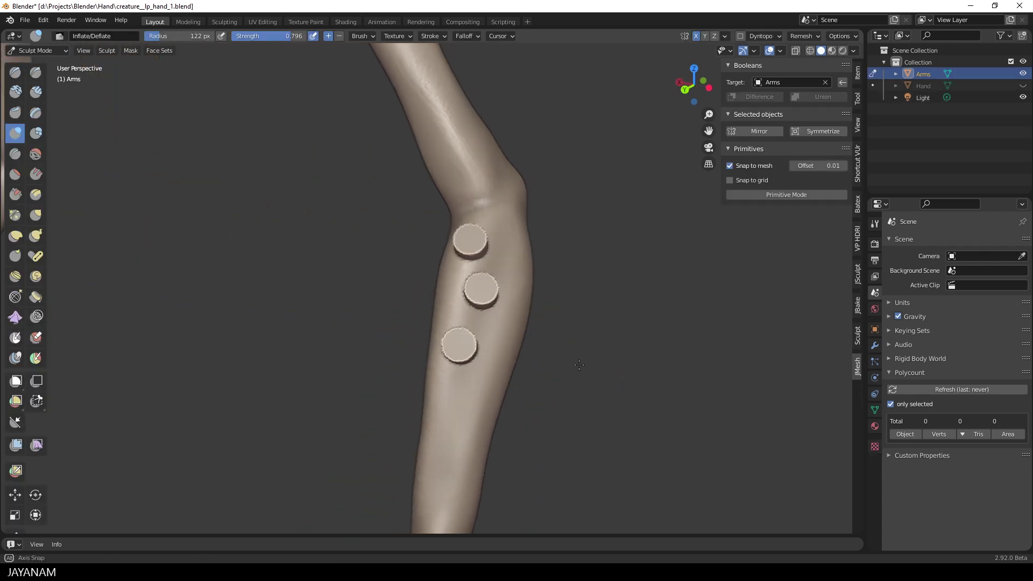
Set the Inflate/Deflate brush radius to 35 px and hollow out the centres of the three discs on the forearm
scroll(588, 361, "up", 2)
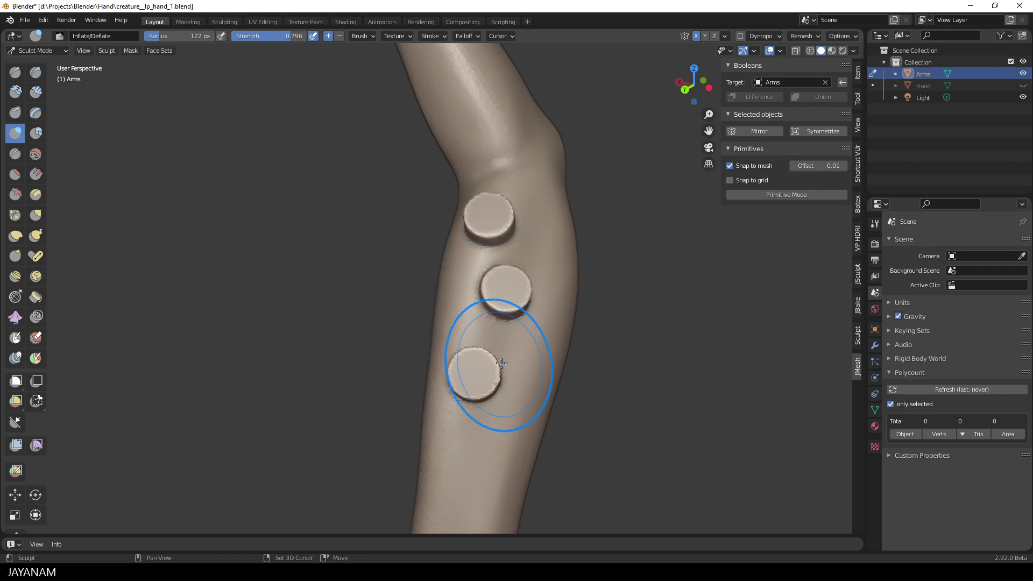
key("f")
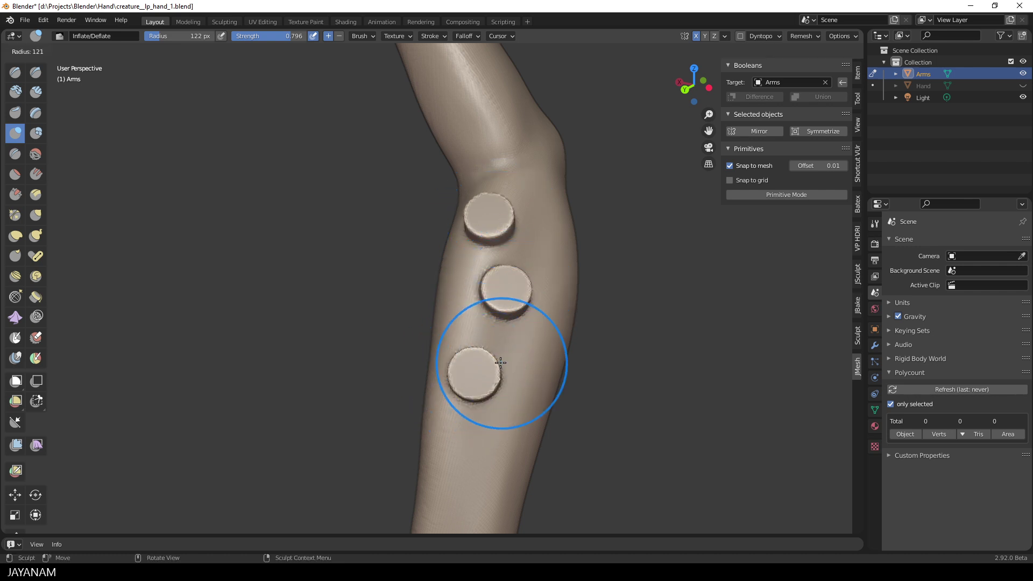
left_click(493, 351)
left_click_drag(494, 214, 488, 216)
left_click_drag(505, 295, 513, 276)
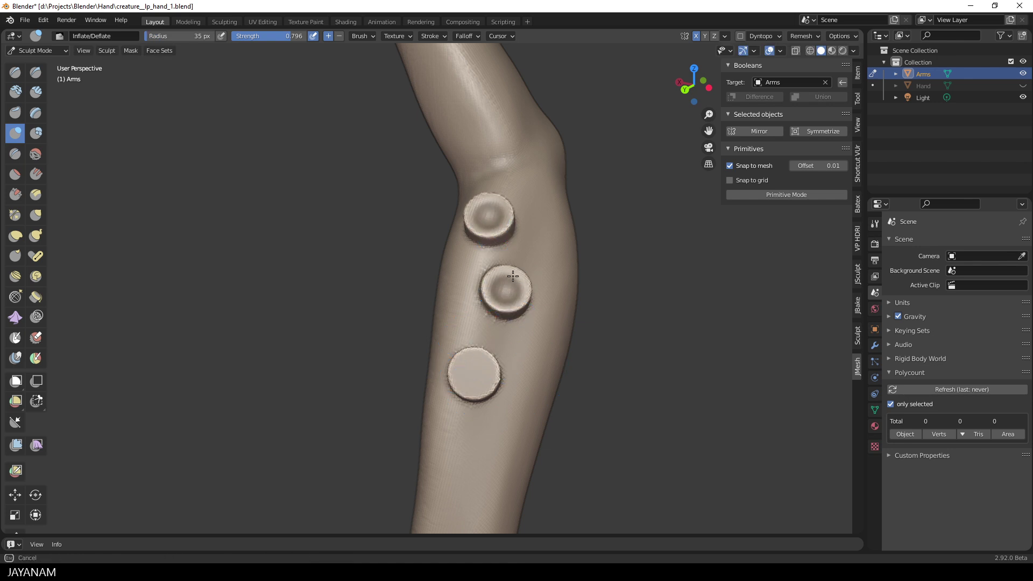
left_click_drag(473, 374, 474, 372)
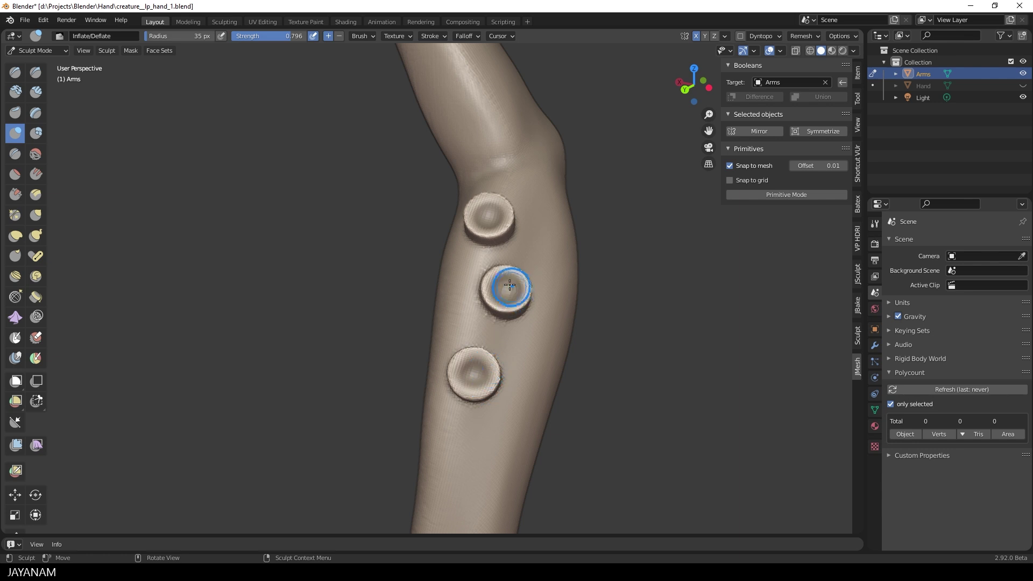
left_click_drag(509, 285, 505, 286)
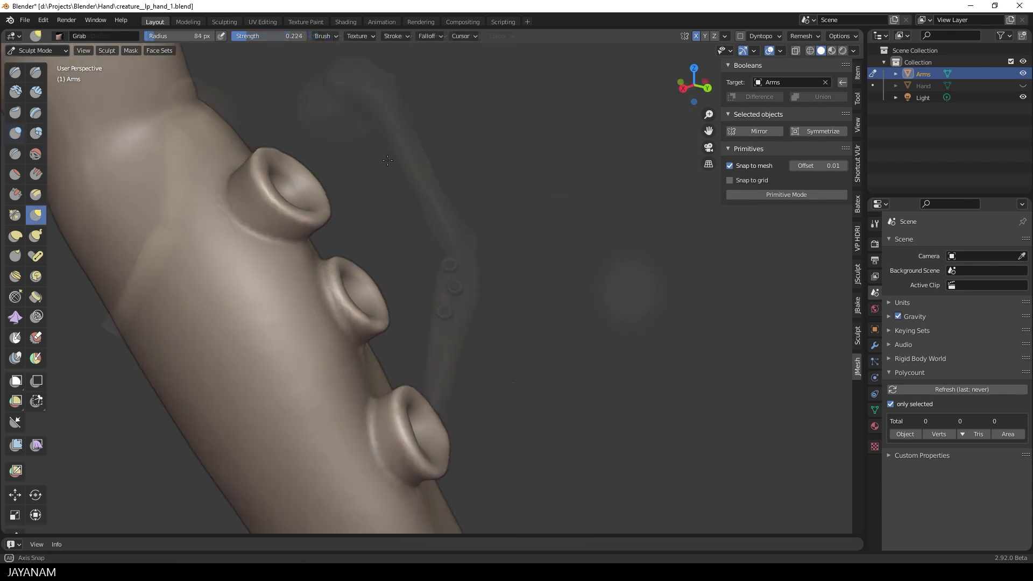
Reshape the rims of the hollowed suckers on the forearm using the Grab brush at an 84 px radius
mouse_move(262, 188)
left_mouse_down()
mouse_move(242, 183)
mouse_move(273, 211)
left_mouse_up()
mouse_move(438, 381)
middle_mouse_down("shift")
mouse_move(353, 330)
mouse_move(273, 353)
mouse_move(185, 333)
middle_mouse_up("shift")
middle_click_drag(184, 333, 97, 323, "shift")
scroll(345, 326, "up", 1)
left_click_drag(345, 326, 357, 331)
scroll(392, 342, "down", 4)
middle_click_drag(487, 322, 518, 315)
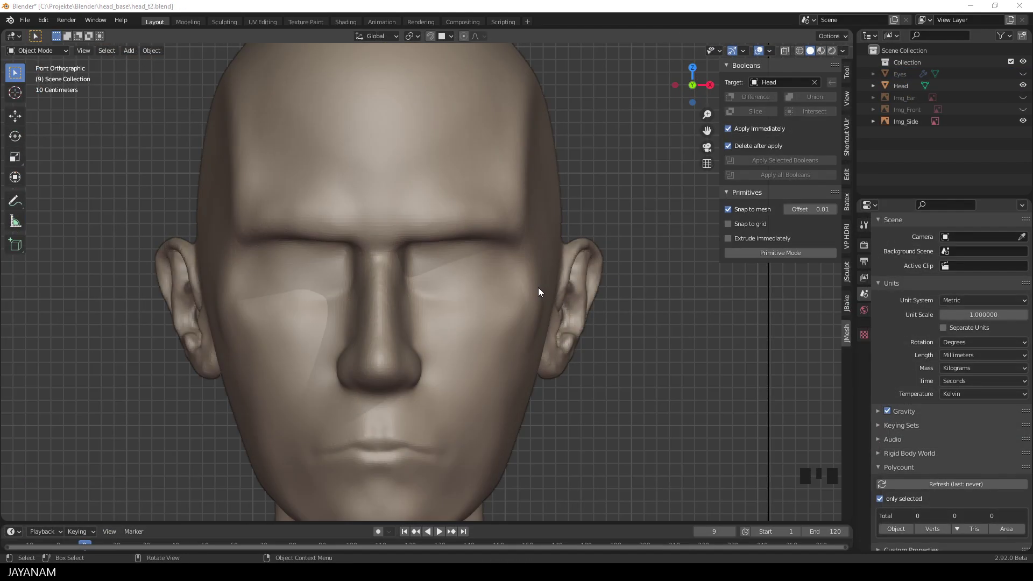
In the head_t2 file, start Primitive Mode and draw a Rectangle primitive about 0.176 wide on the head's forehead
left_click(738, 253)
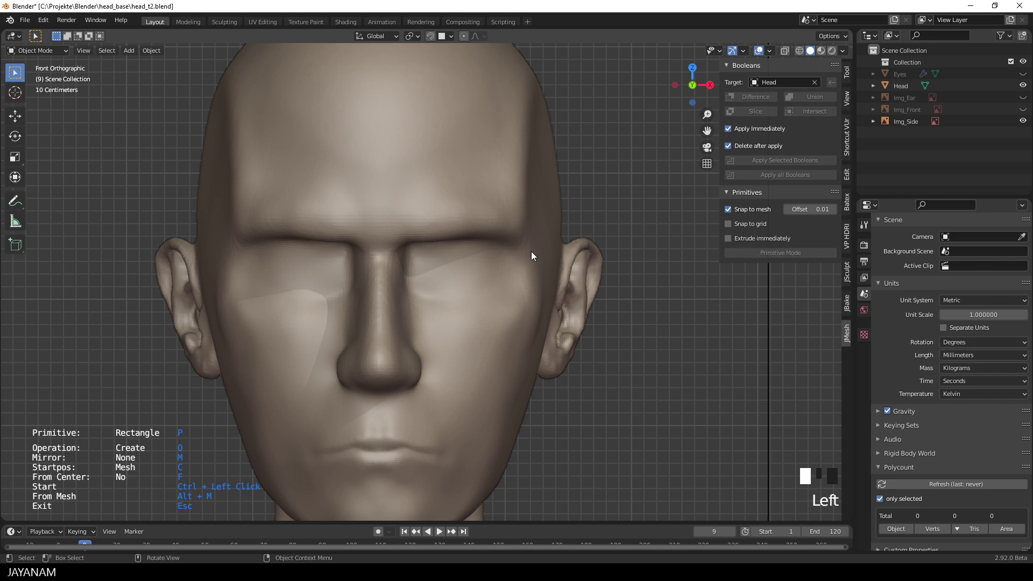
scroll(451, 246, "up", 2)
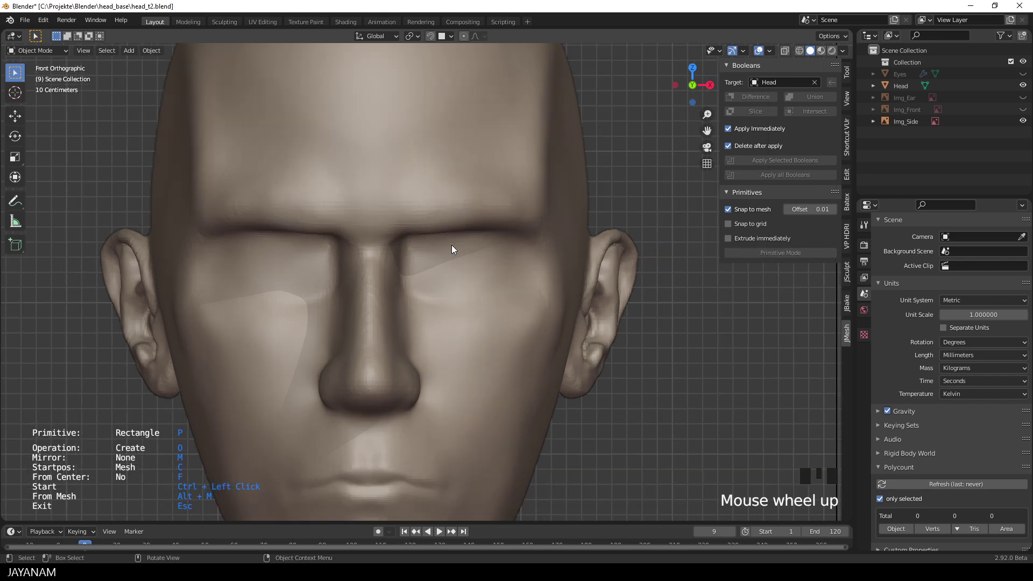
left_click(419, 166, "ctrl")
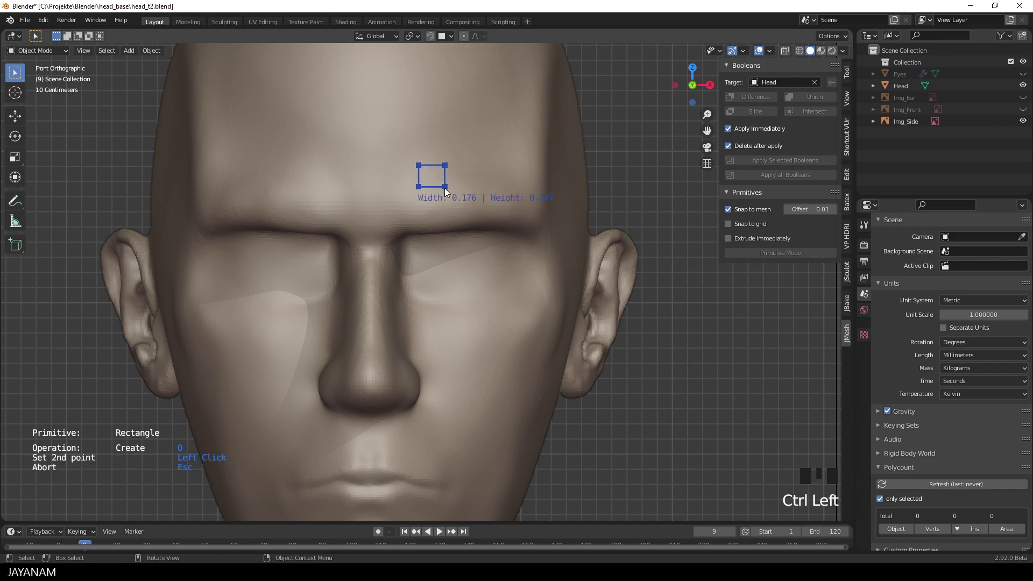
left_click(444, 188)
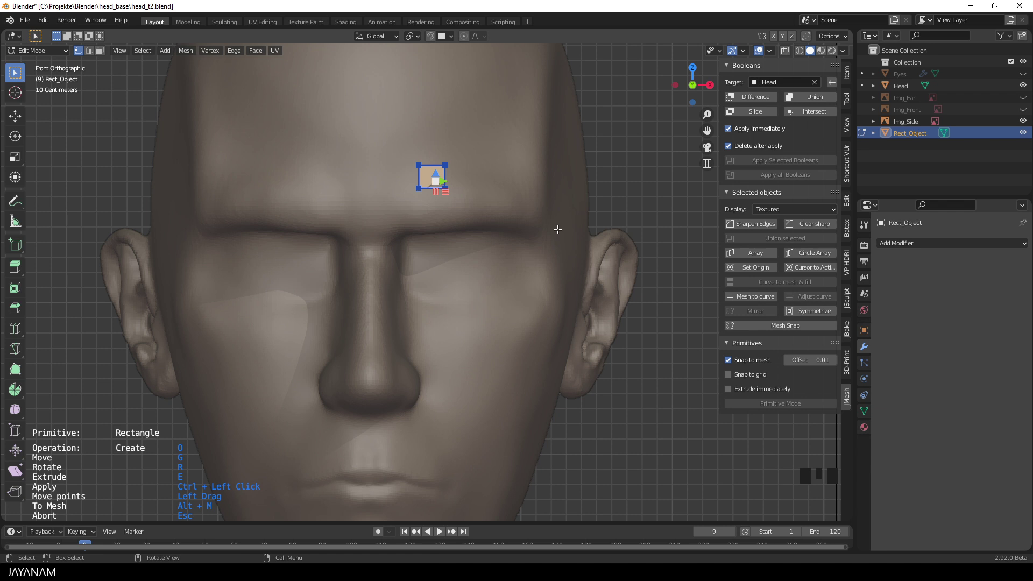
Exit Primitive Mode and apply Mesh Snap to the forehead rectangle against the Head with a width of -0.047
key("Escape")
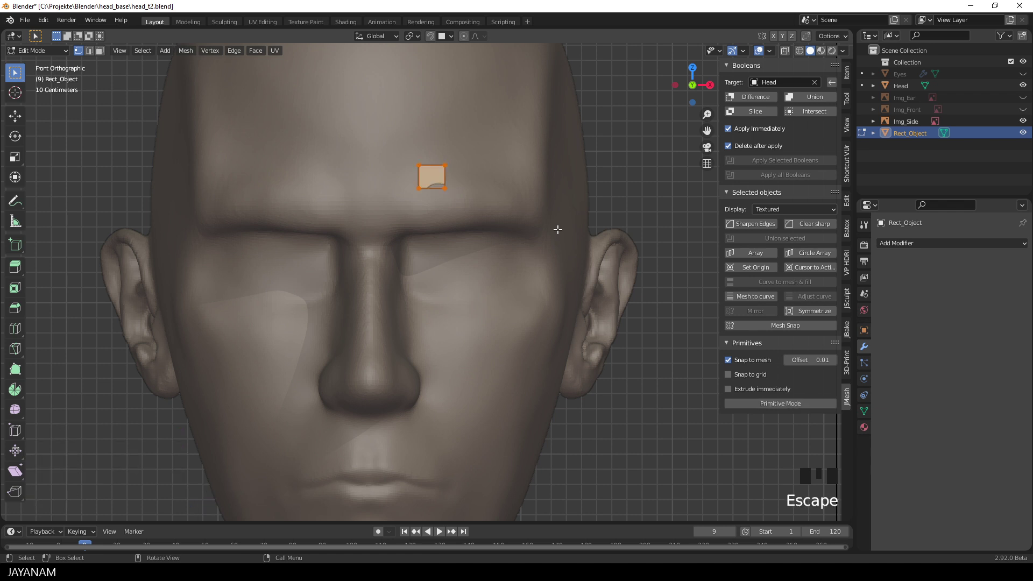
middle_click_drag(558, 229, 497, 236)
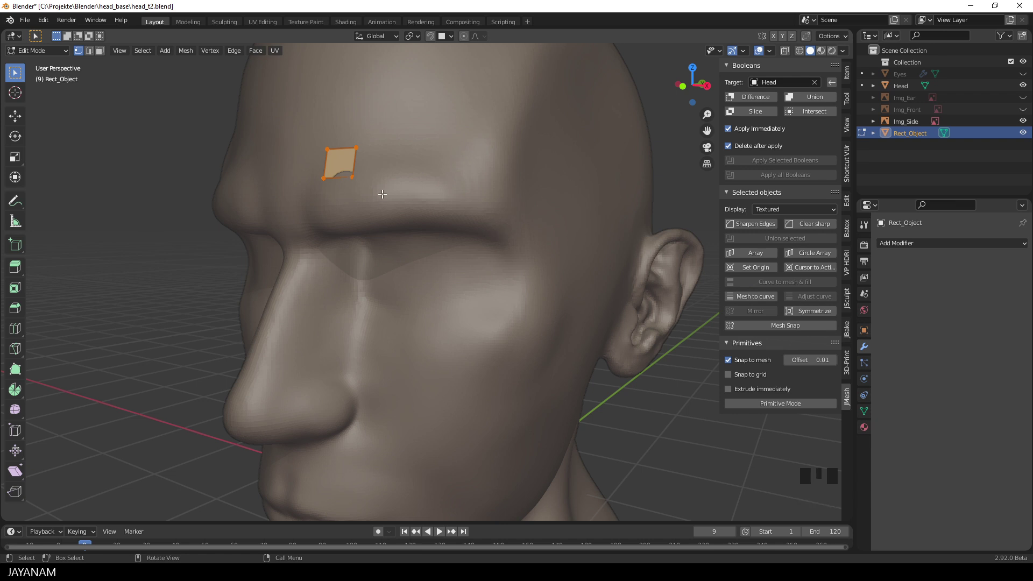
left_click(776, 325)
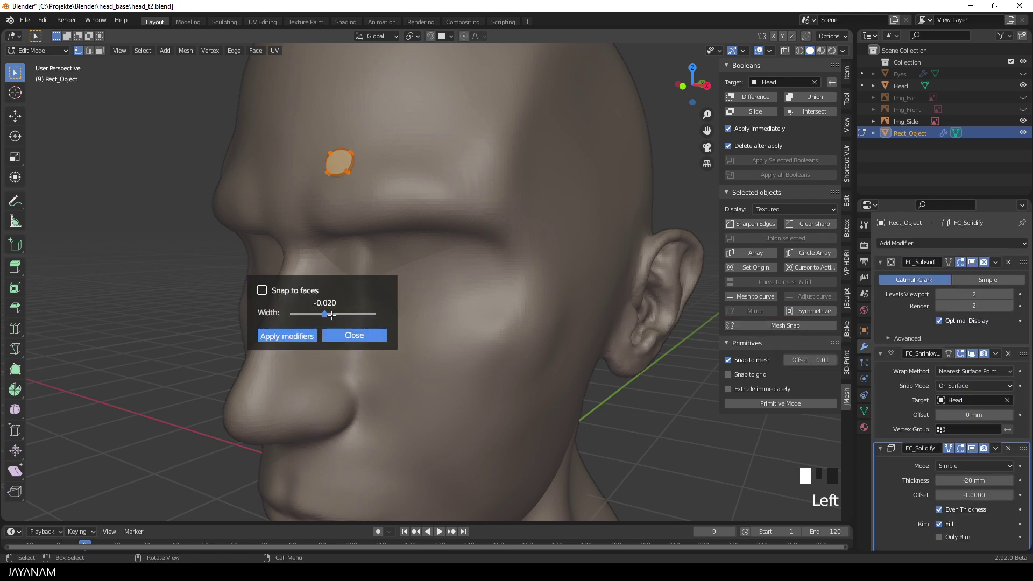
left_click_drag(324, 312, 320, 314)
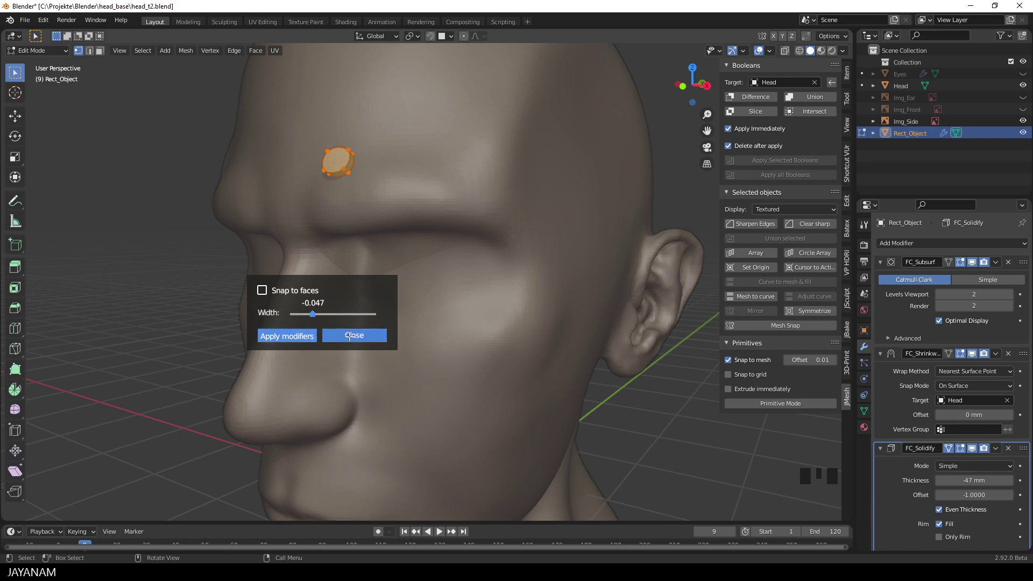
left_click(313, 337)
middle_click_drag(355, 254, 377, 270)
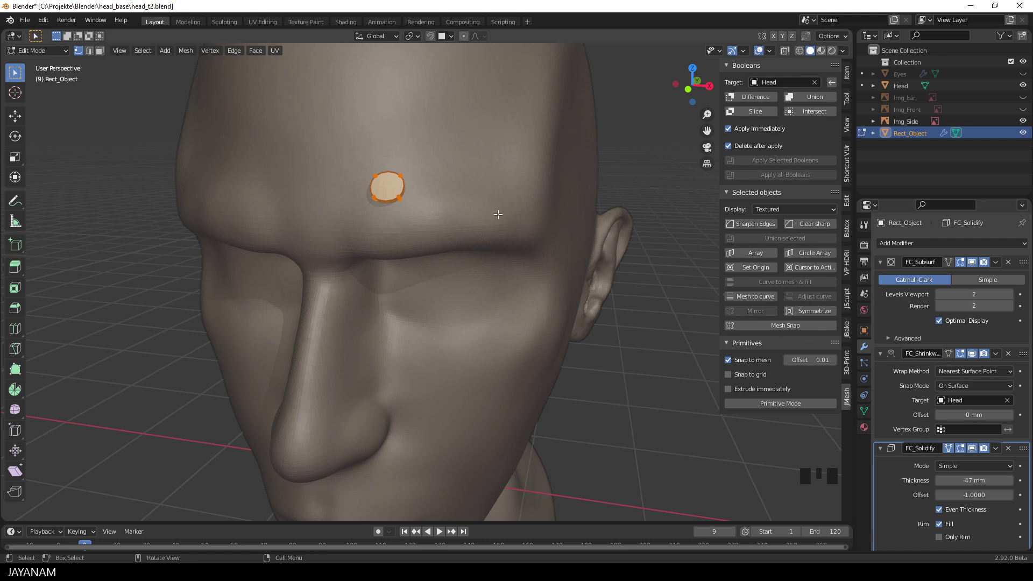
Extrude the snapped patch's outer edge three times along the brow towards the temple and scale the end edge to about 0.75
mouse_move(495, 212)
middle_mouse_down()
mouse_move(383, 188)
mouse_move(496, 197)
middle_mouse_up()
left_click(392, 179)
key("e")
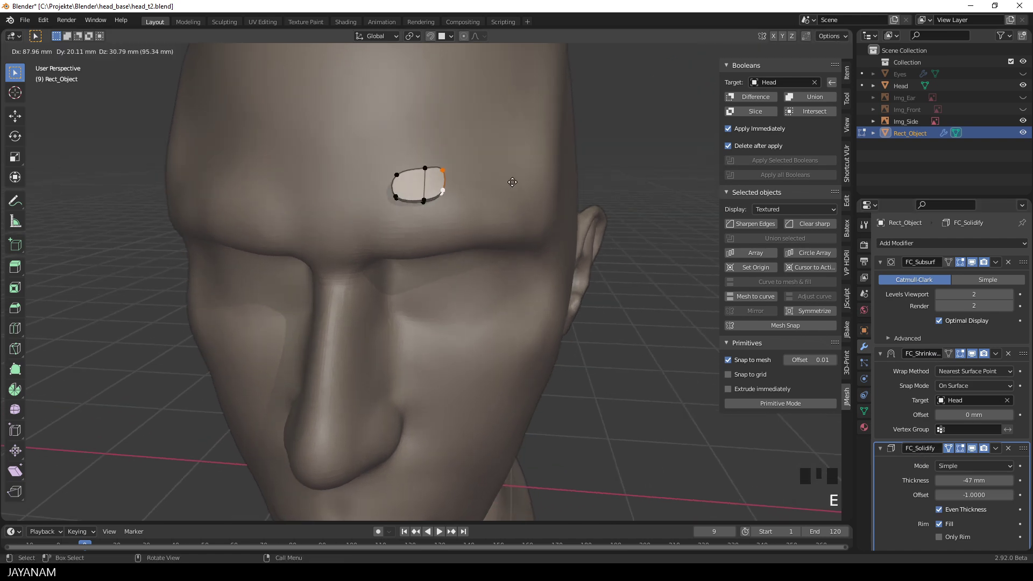
left_click(544, 171)
key("e")
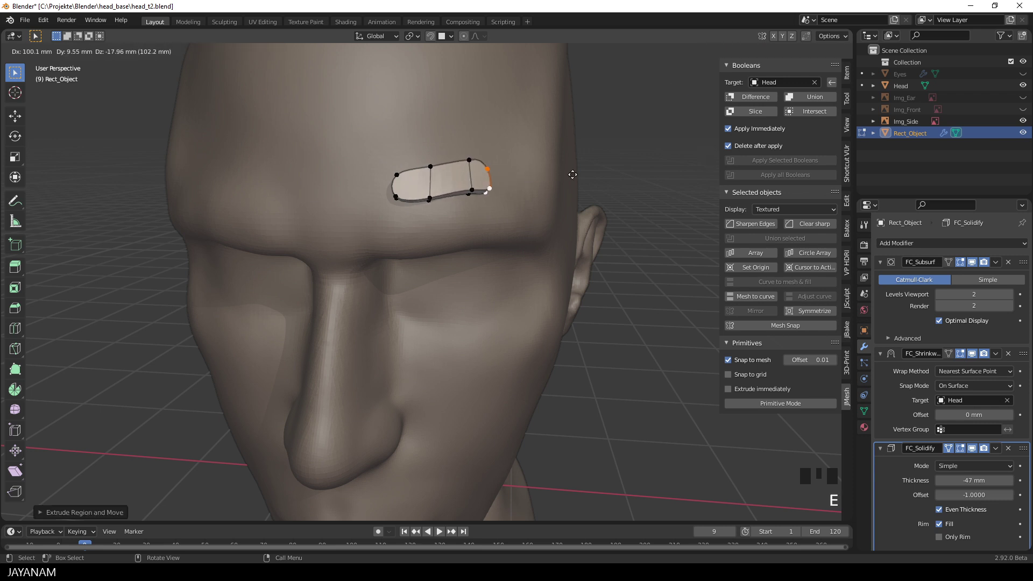
left_click(601, 172)
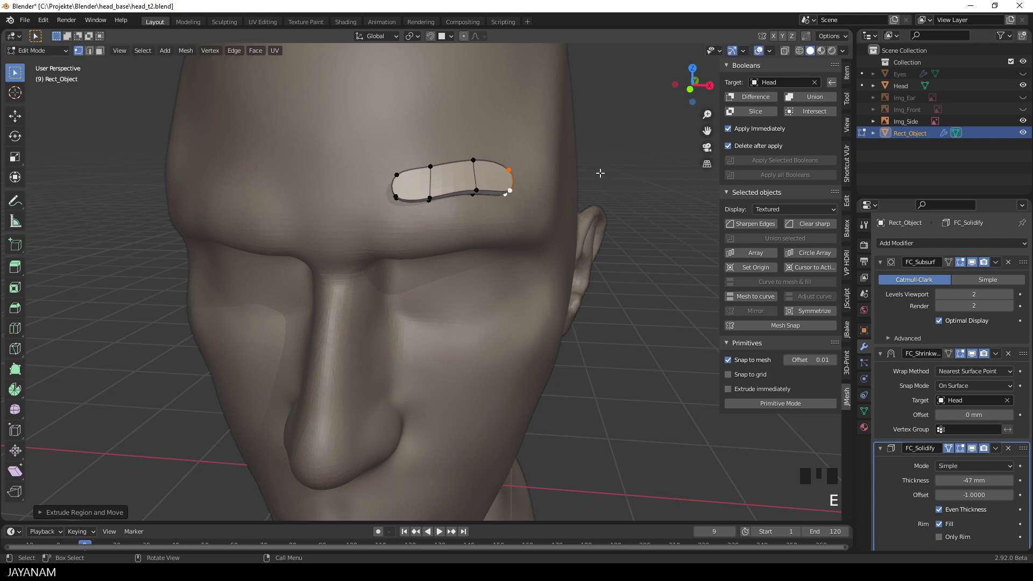
key("e")
left_click(630, 178)
key("s")
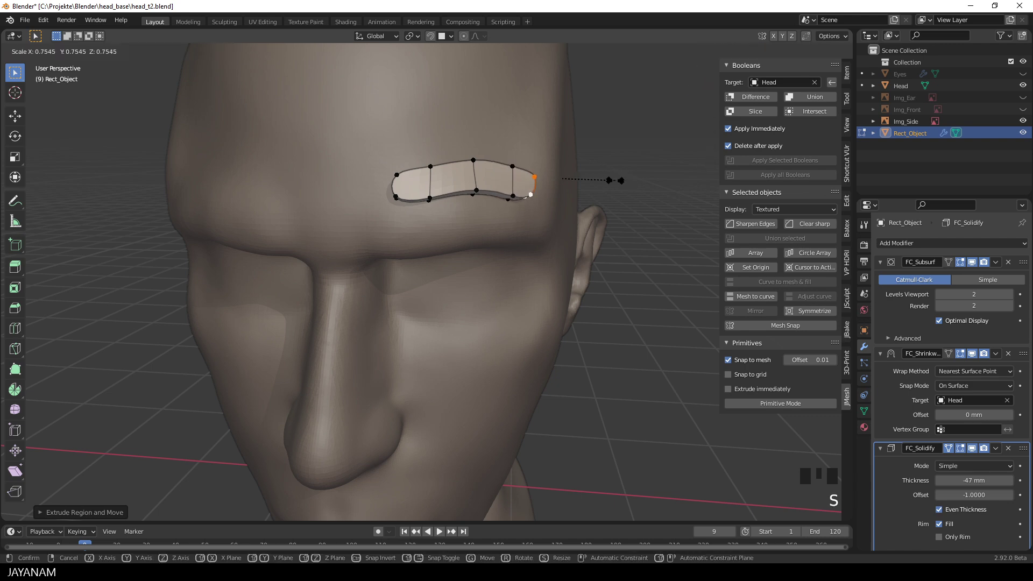
left_click(613, 181)
Add a lengthwise loop cut along the middle of the eyebrow strip
middle_click_drag(613, 181, 554, 175)
scroll(540, 212, "down", 2)
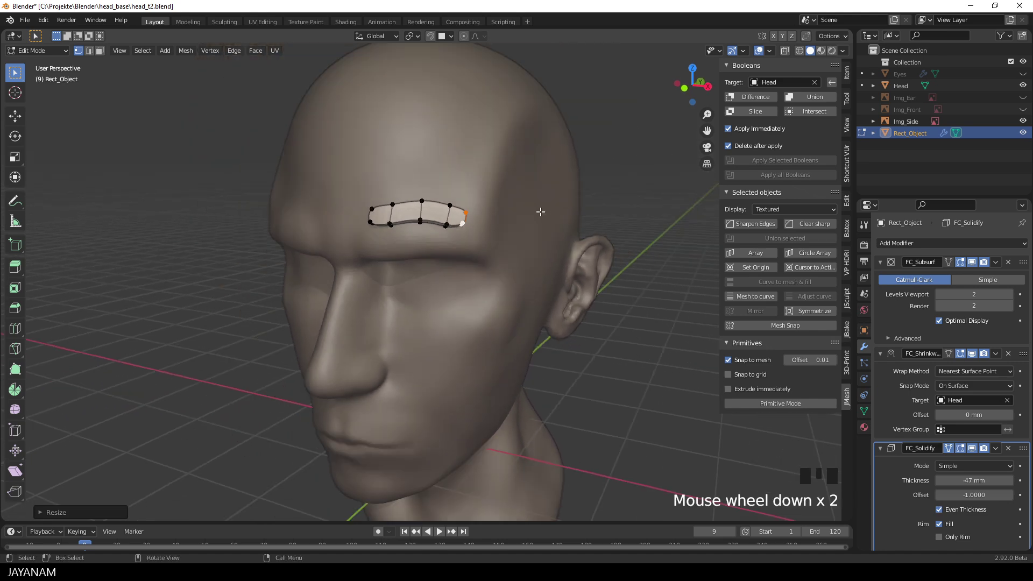
scroll(536, 213, "up", 2)
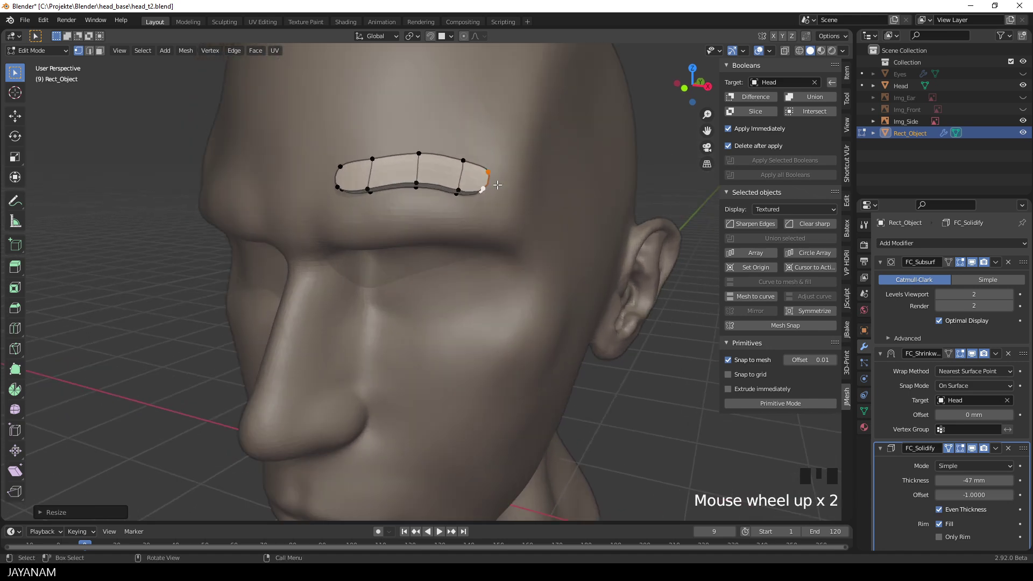
key("ctrl+r")
left_click(459, 175)
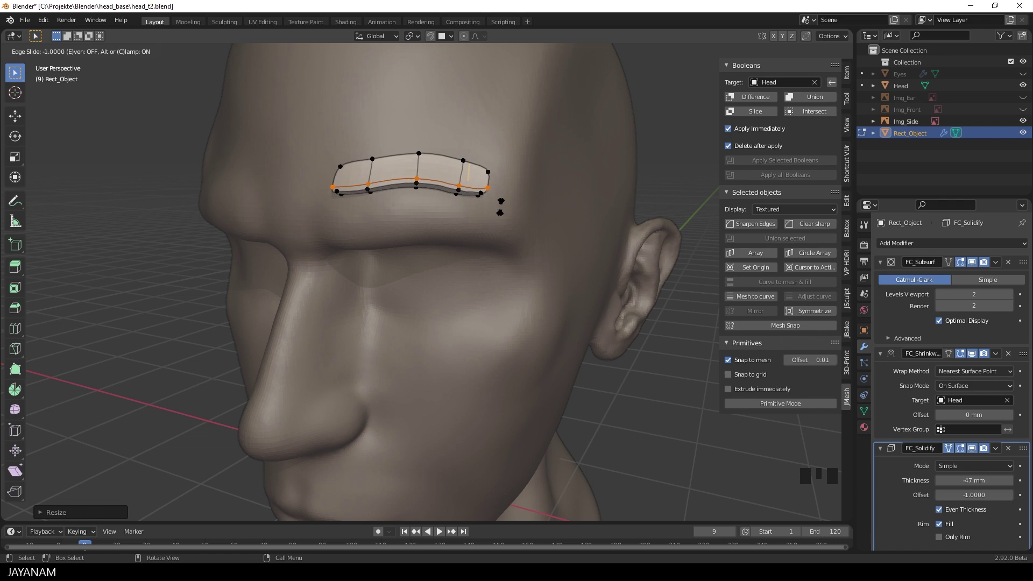
left_click(501, 181)
middle_click_drag(501, 183, 494, 214)
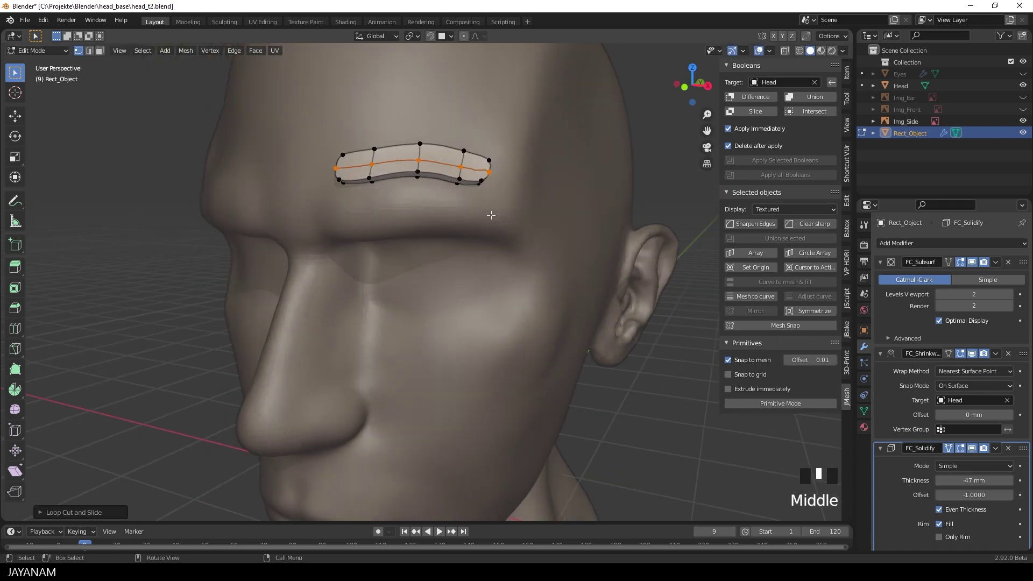
Return to Object Mode and mirror the eyebrow across the X axis, keeping the mirror modifier unapplied
key("Tab")
right_click(434, 165)
key("Escape")
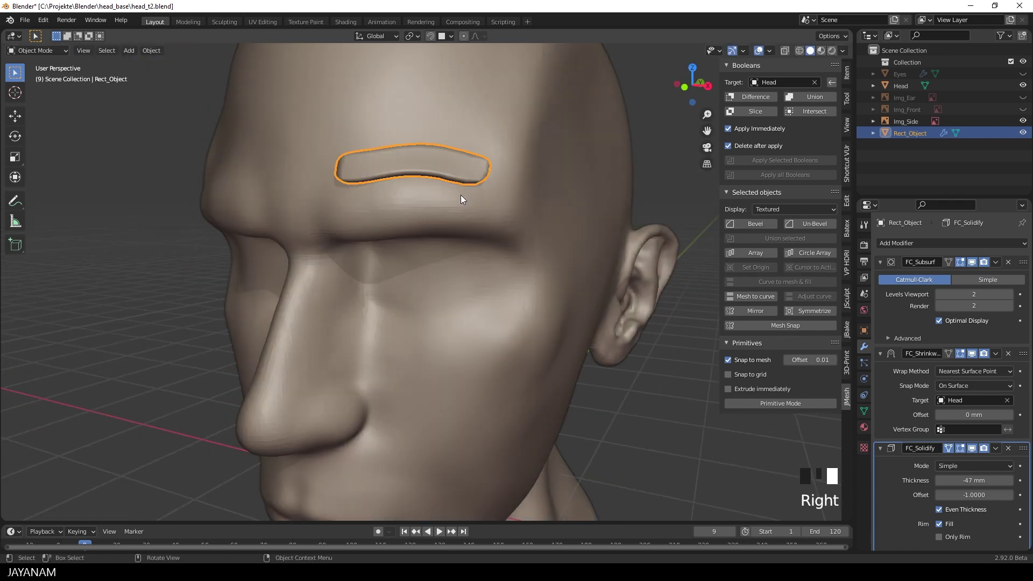
left_click(754, 311)
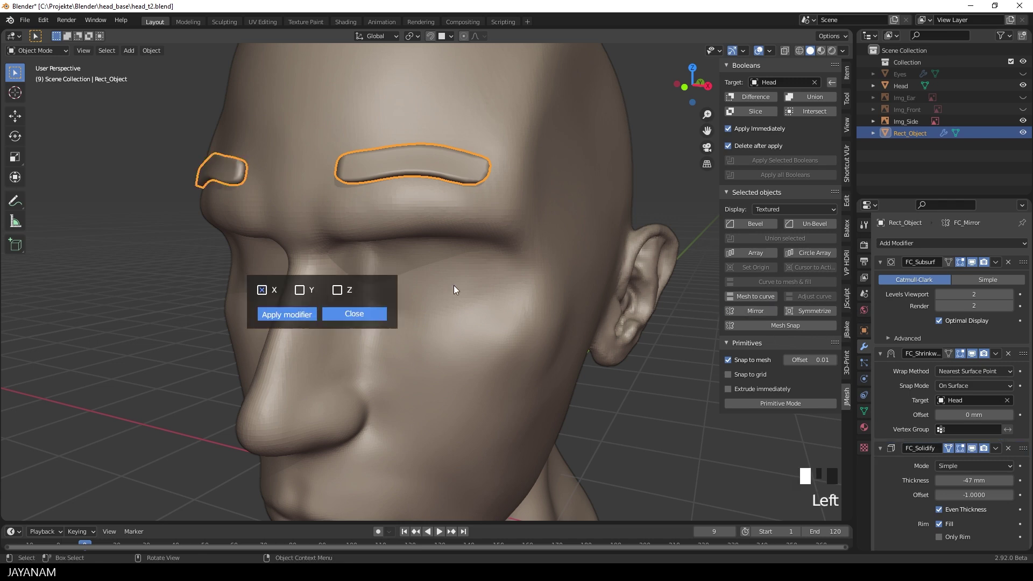
mouse_move(454, 285)
middle_mouse_down()
mouse_move(494, 270)
mouse_move(449, 282)
middle_mouse_up()
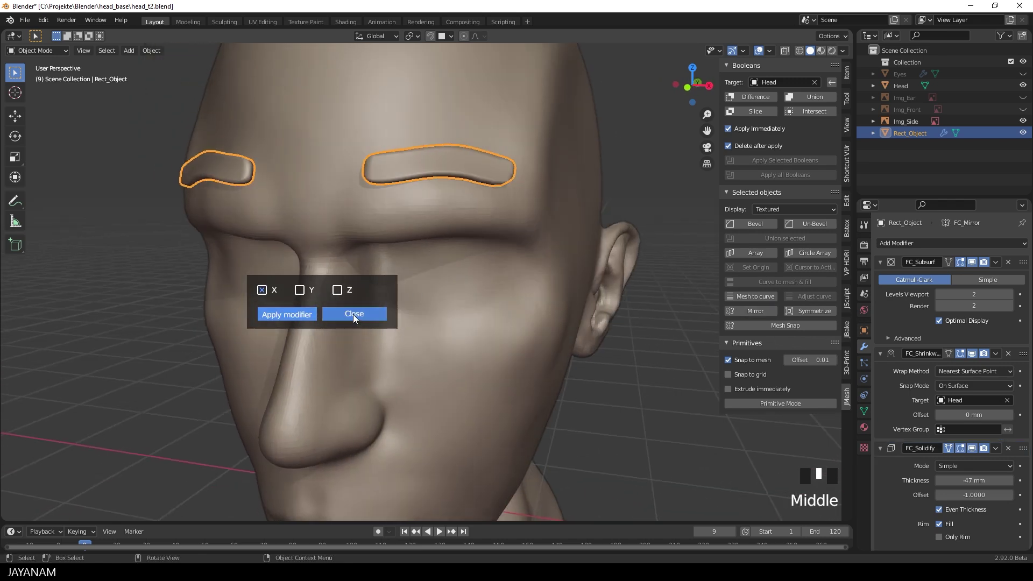
left_click(353, 314)
Switch to Sculpt Mode and shape the eyebrows into a higher arch with the Grab brush at an 82 px radius
key("ctrl+Tab")
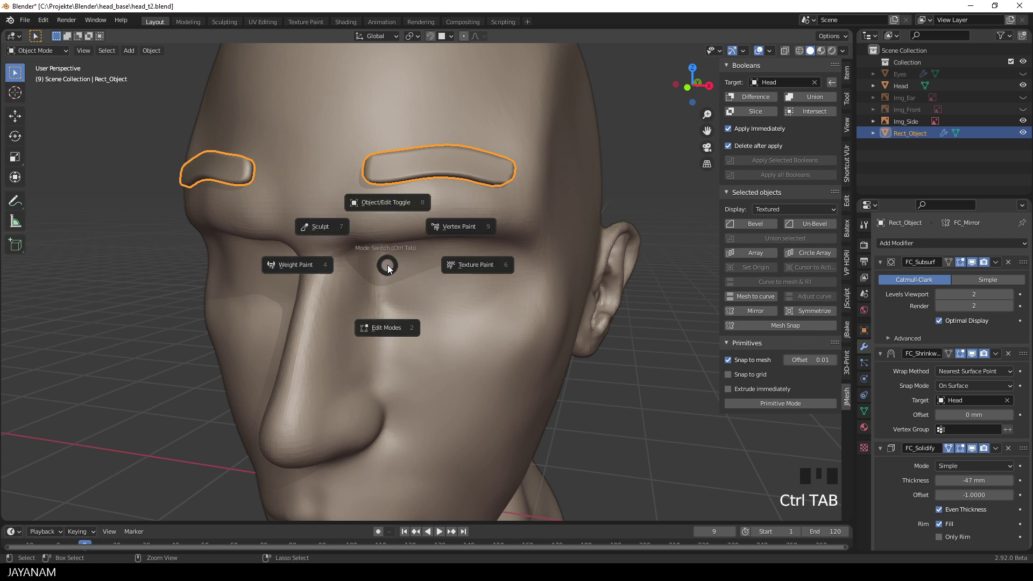
left_click(339, 233)
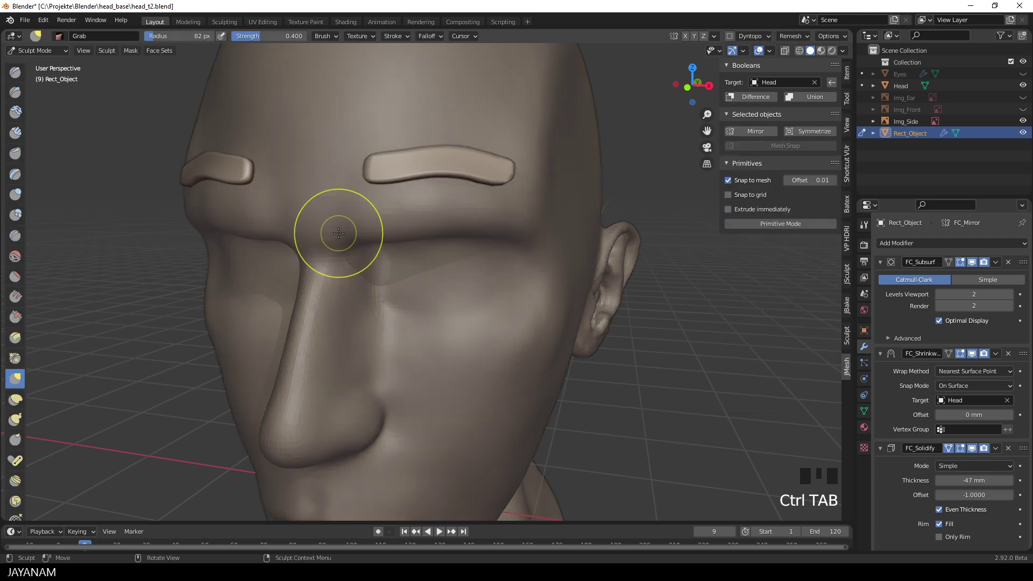
mouse_move(391, 177)
left_mouse_down()
mouse_move(399, 143)
mouse_move(421, 134)
left_mouse_up()
mouse_move(445, 154)
left_mouse_down()
mouse_move(455, 143)
mouse_move(452, 164)
left_mouse_up()
left_click_drag(451, 169, 452, 162)
left_click_drag(473, 173, 504, 169)
left_click(503, 168)
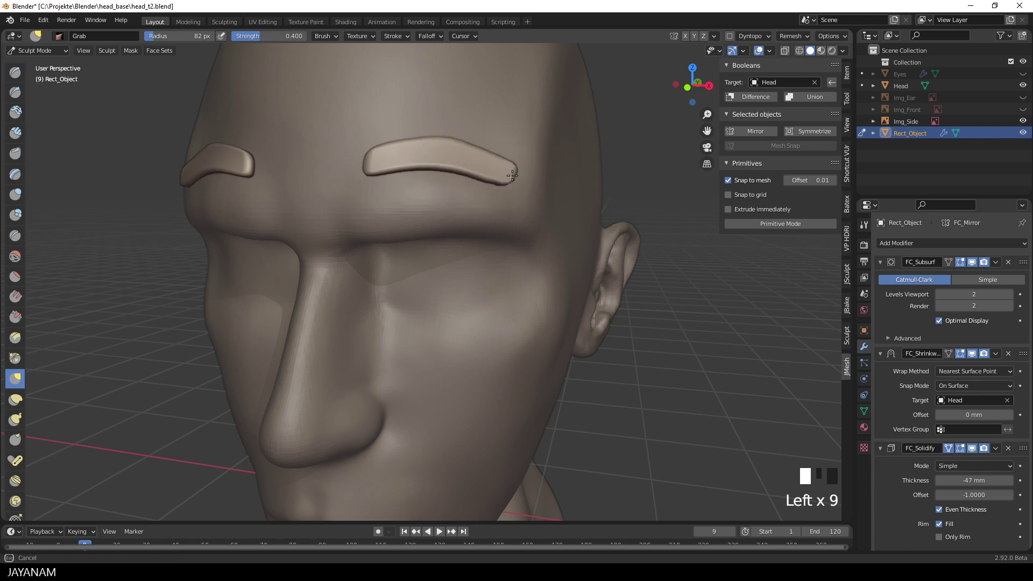
scroll(492, 213, "down", 2)
mouse_move(492, 212)
middle_mouse_down()
mouse_move(494, 203)
mouse_move(528, 212)
mouse_move(556, 169)
middle_mouse_up()
left_click(454, 131)
mouse_move(454, 132)
left_mouse_down()
mouse_move(425, 119)
mouse_move(454, 138)
mouse_move(482, 134)
left_mouse_up()
left_click(483, 133)
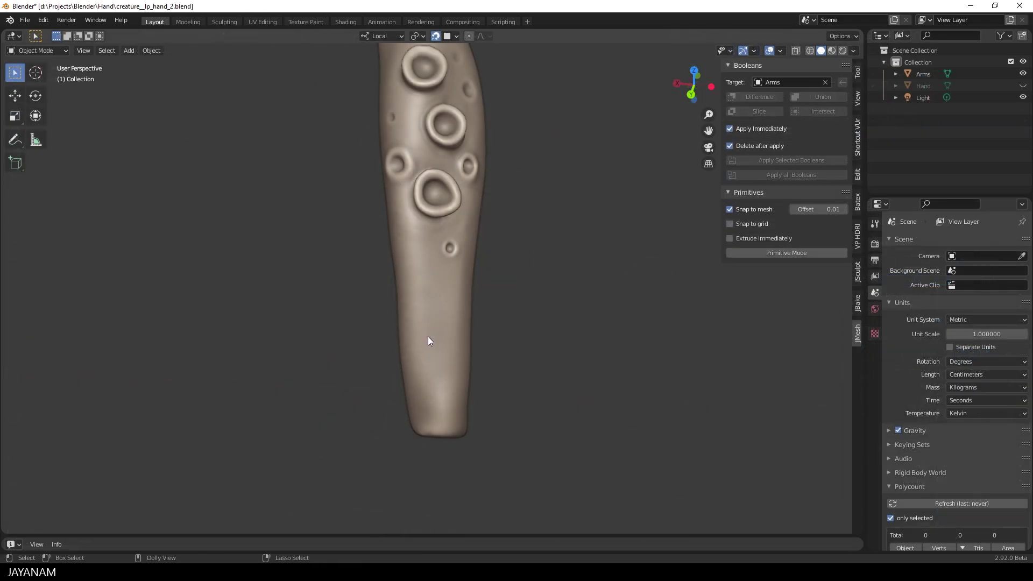
In the creature__lp_hand_2 file, draw a narrow Rectangle primitive on the lower forearm, apply it and recalculate its normals
key("ctrl+shift+p")
left_click(422, 316, "ctrl")
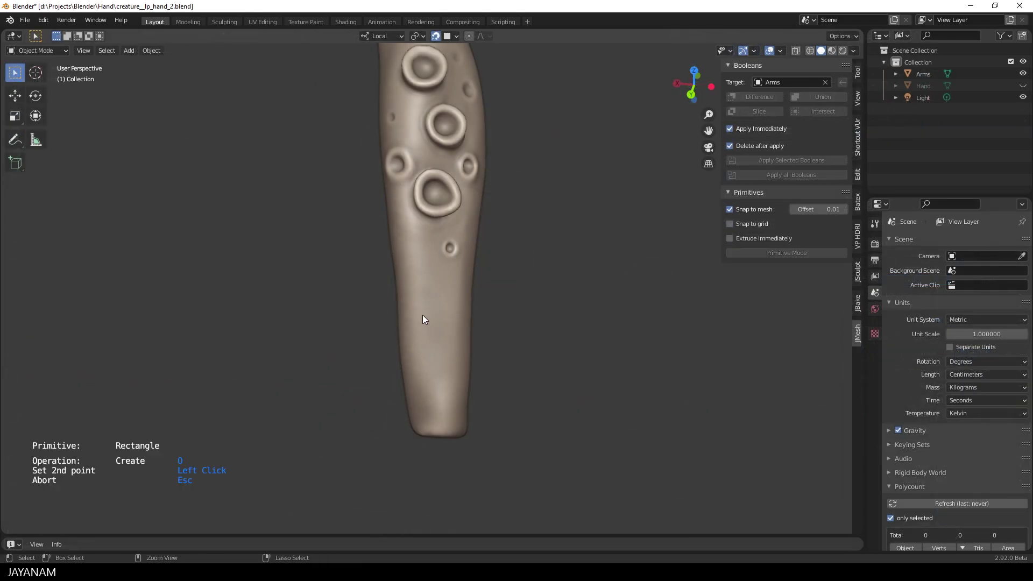
left_click(438, 356)
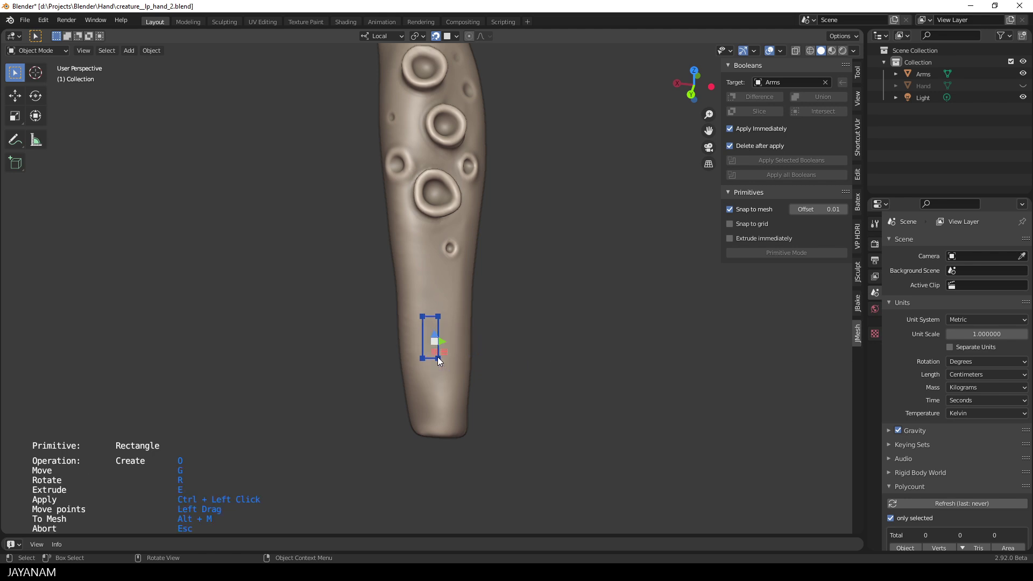
left_click(437, 358, "ctrl")
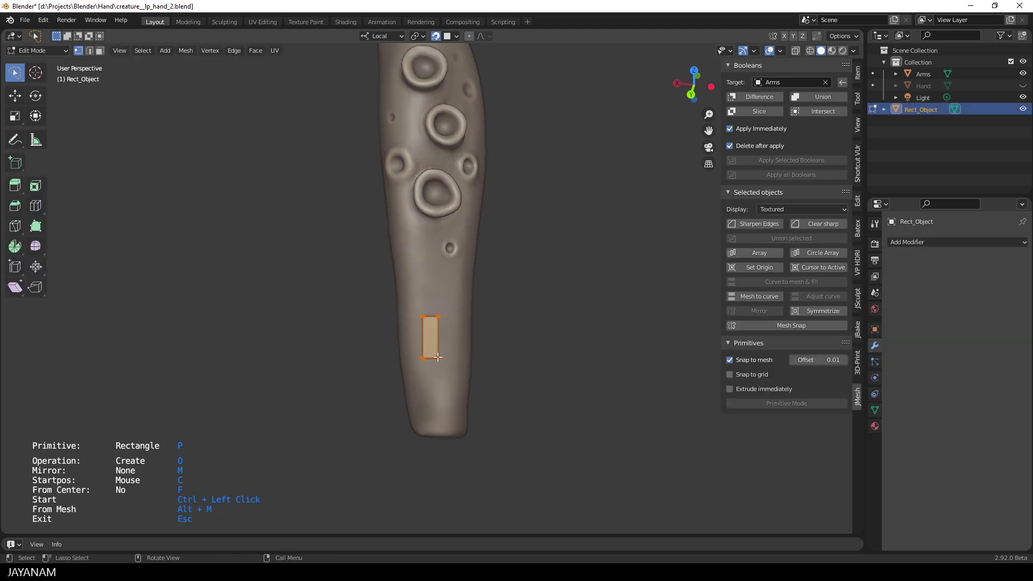
key("Escape")
key("shift+n")
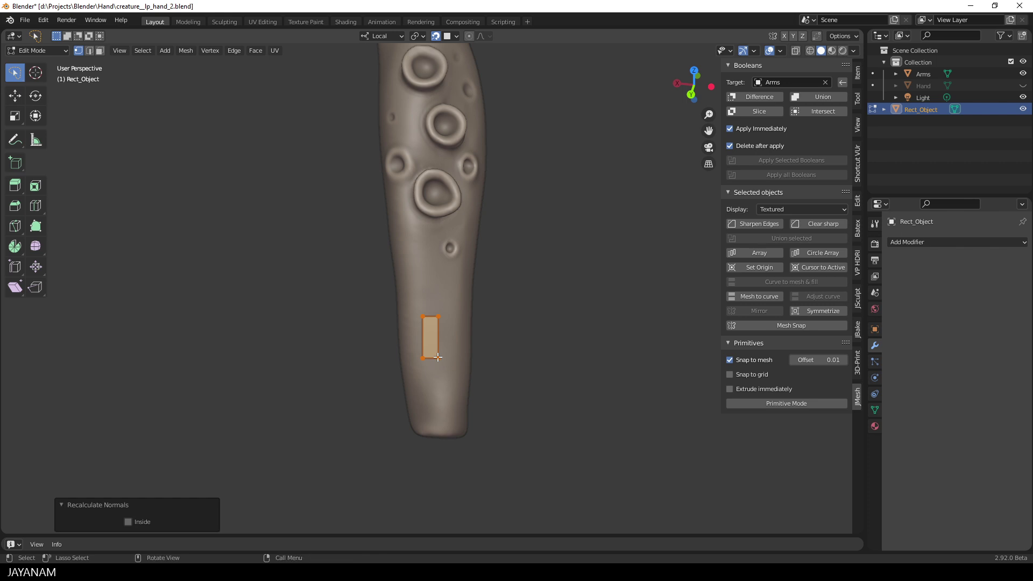
Apply Mesh Snap to the forearm rectangle against Arms with Snap to faces enabled and a width of -0.006
scroll(438, 358, "up", 2)
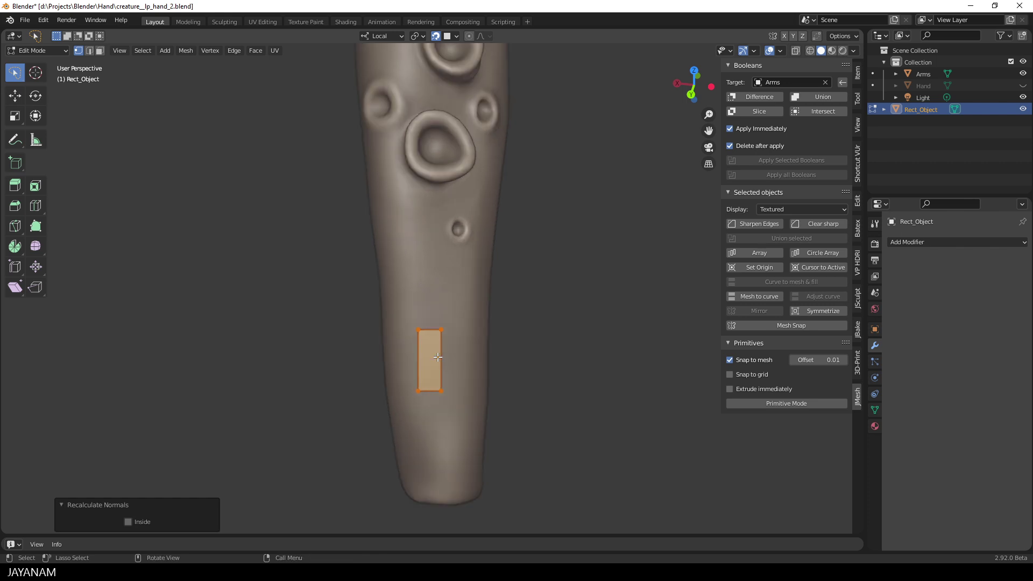
left_click(761, 324)
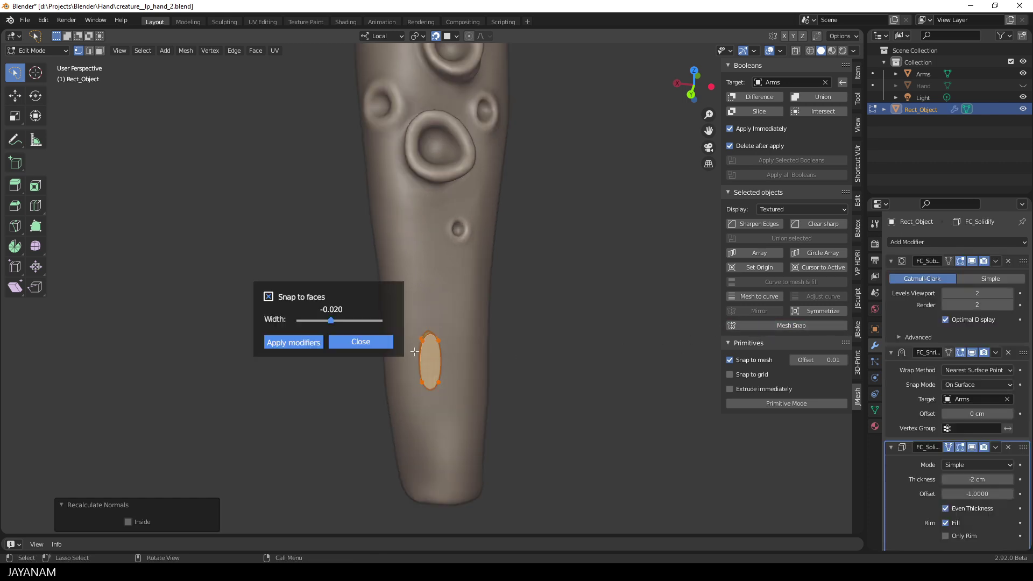
middle_click_drag(415, 352, 368, 316)
left_click_drag(359, 291, 262, 258)
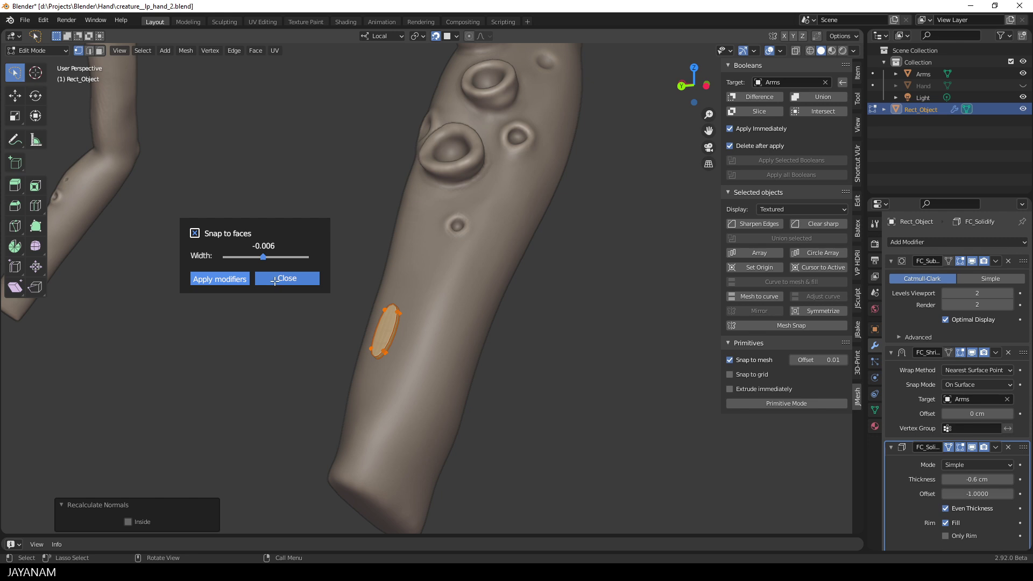
left_click(275, 279)
middle_click_drag(275, 282, 434, 385)
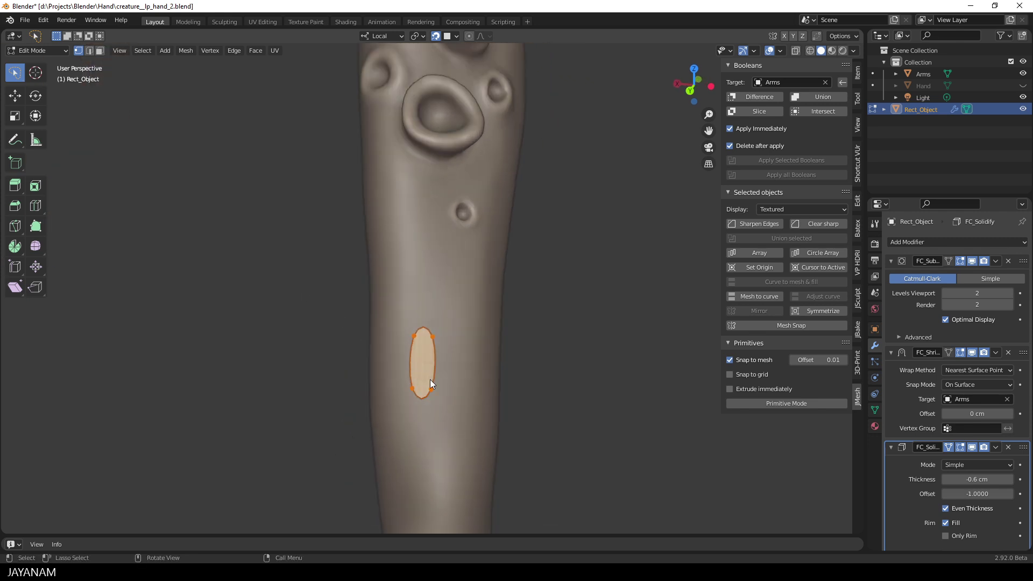
Select the two vertices of the snapped patch's long side in Edit Mode and extrude them twice around the forearm
key("Tab")
right_click(427, 367)
left_click(404, 362)
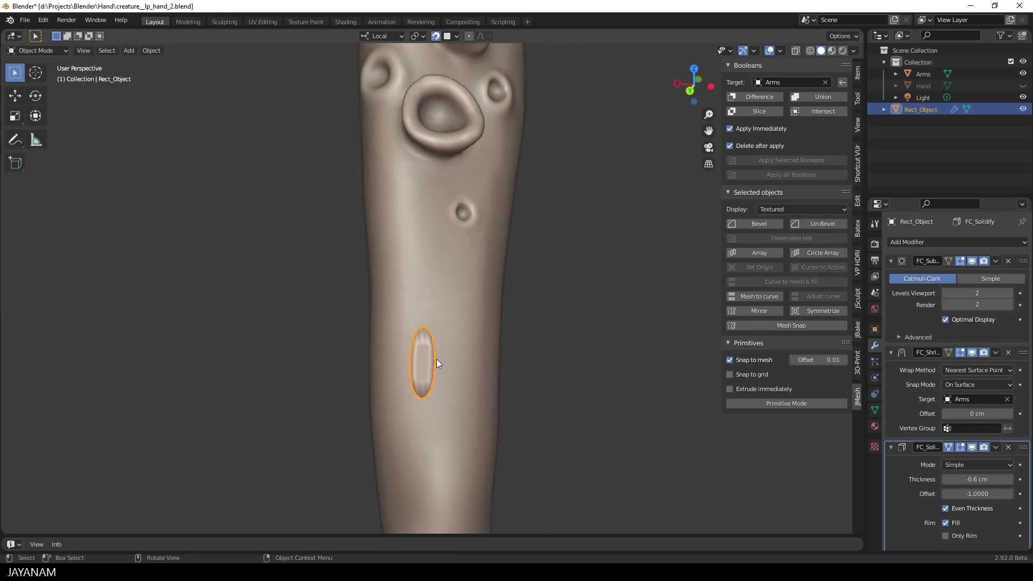
key("Tab")
left_click(434, 338)
left_click(433, 388, "shift")
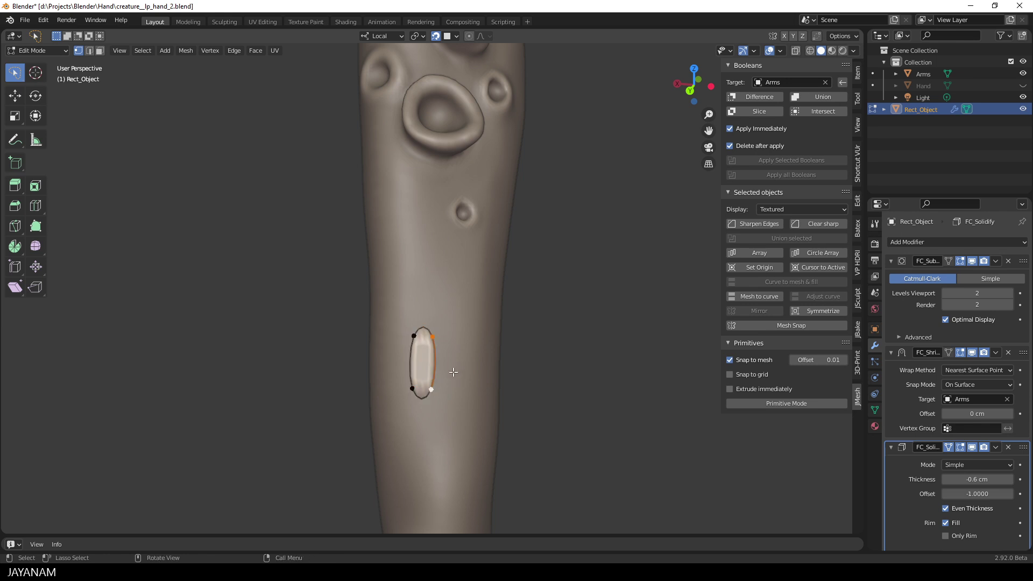
middle_click_drag(454, 372, 439, 355)
key("e")
left_click(445, 385)
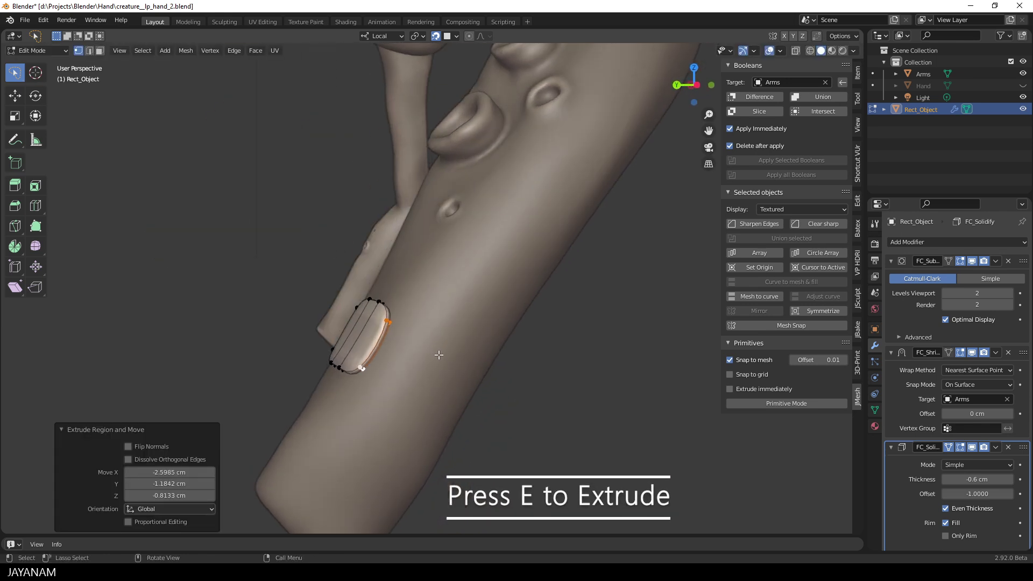
key("e")
left_click(480, 393)
Extend the band around the back of the forearm with four more extrusions, stopping just short of its starting edge
middle_click_drag(479, 392, 483, 341)
key("e")
left_click(442, 380)
key("e")
left_click(467, 377)
key("e")
left_click(492, 388)
key("e")
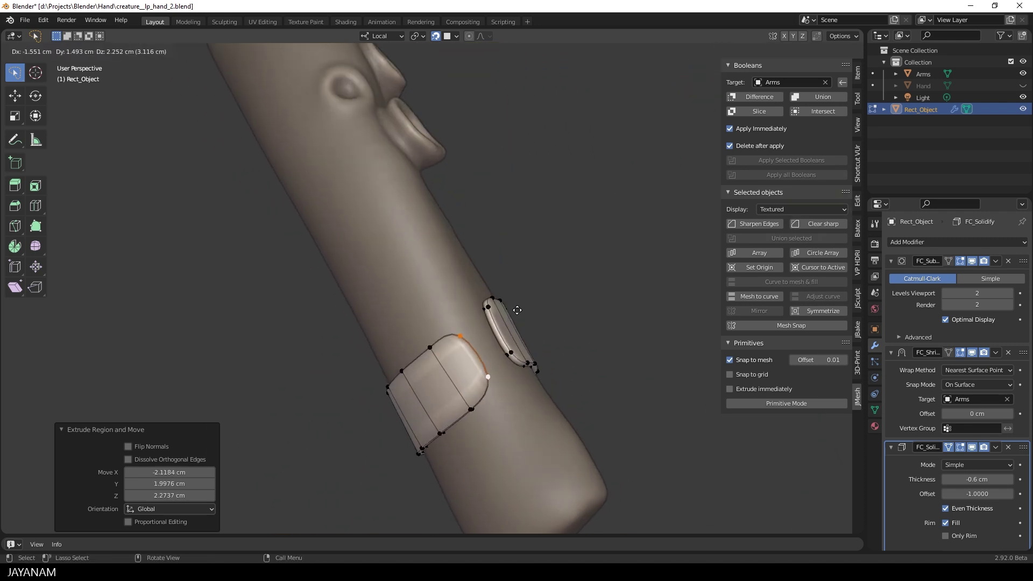
left_click(521, 307)
Place the band's last extruded edge and add a loop cut close to it, with a slide factor of about -0.67
key("g")
key("g")
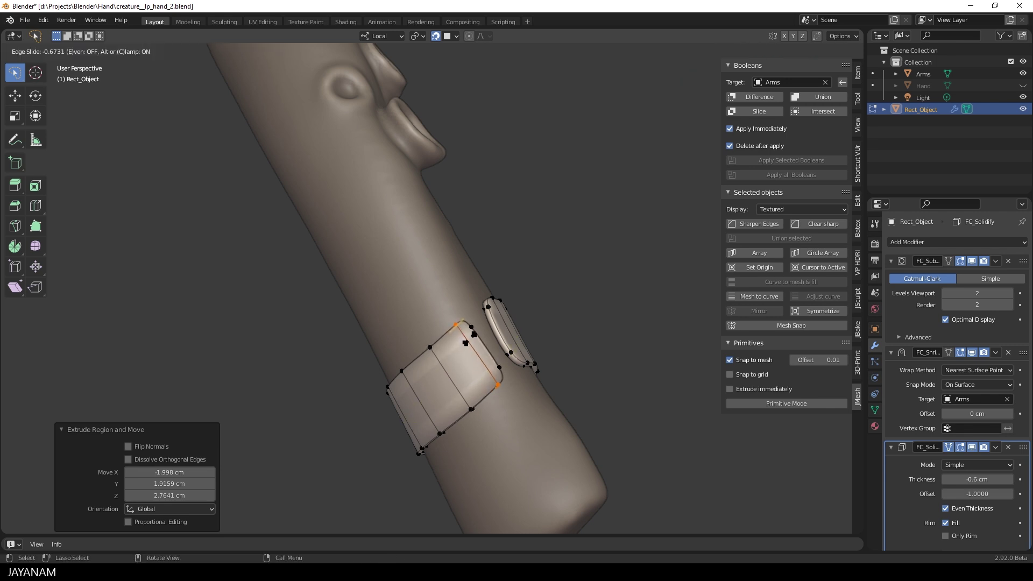
left_click(470, 339)
mouse_move(470, 338)
middle_mouse_down()
mouse_move(425, 347)
mouse_move(474, 345)
middle_mouse_up()
Add two lengthwise loop cuts around the band, one near each long border, and return to Object Mode with nothing selected
key("ctrl+r")
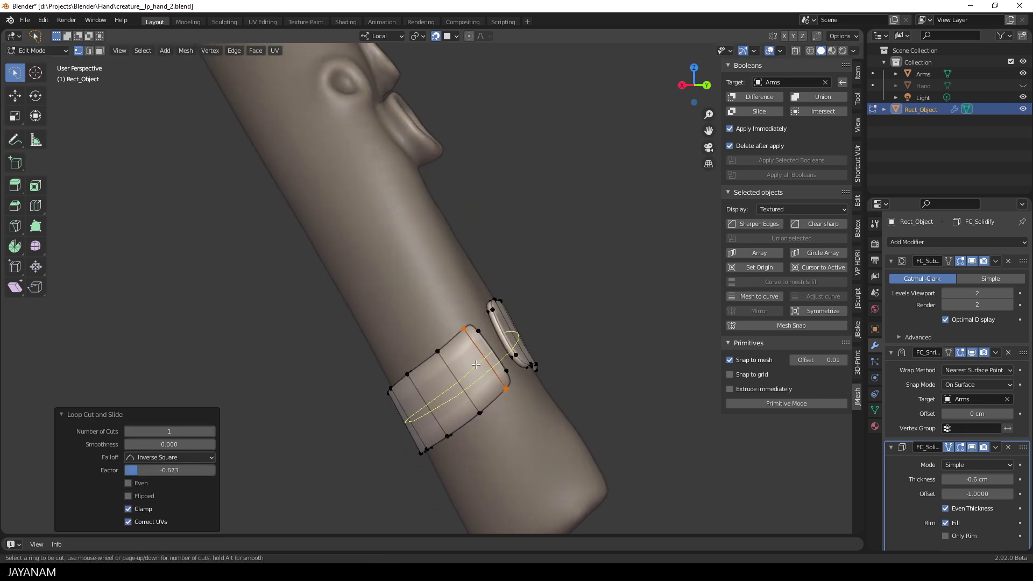
left_click(476, 365)
left_click(478, 374)
key("ctrl+r")
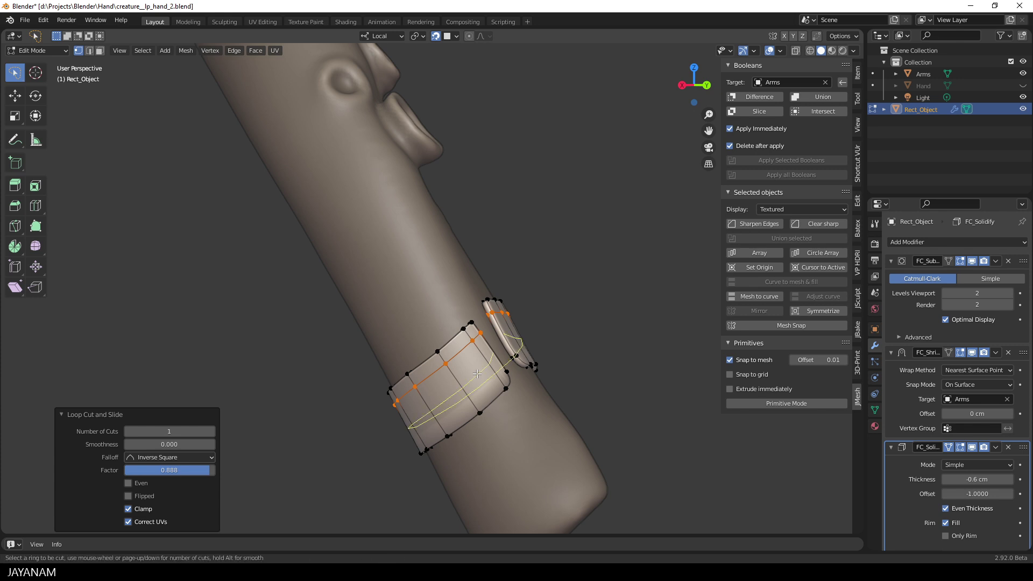
left_click(477, 374)
left_click(517, 397)
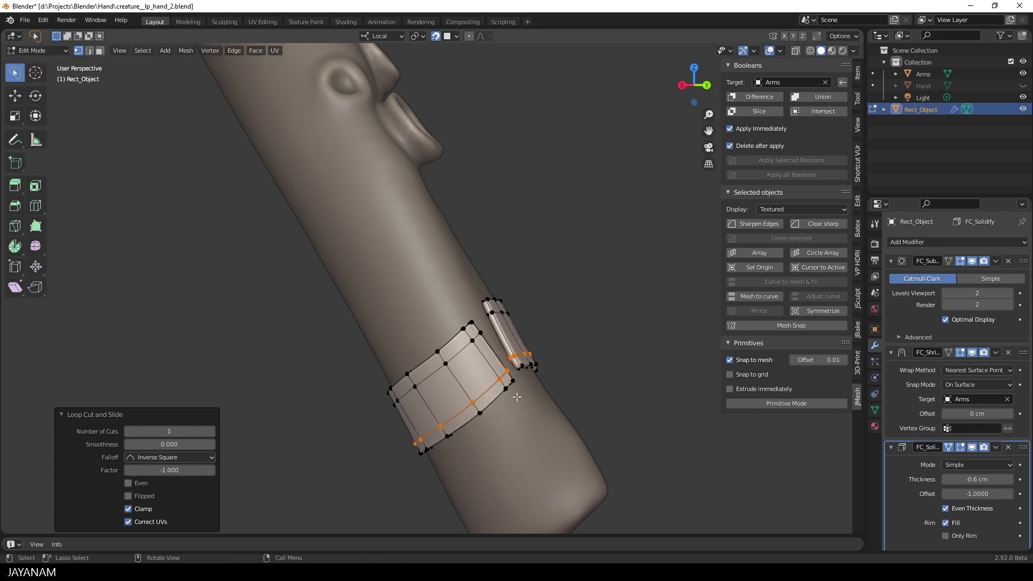
middle_click_drag(516, 397, 544, 325)
key("Tab")
left_click(508, 363)
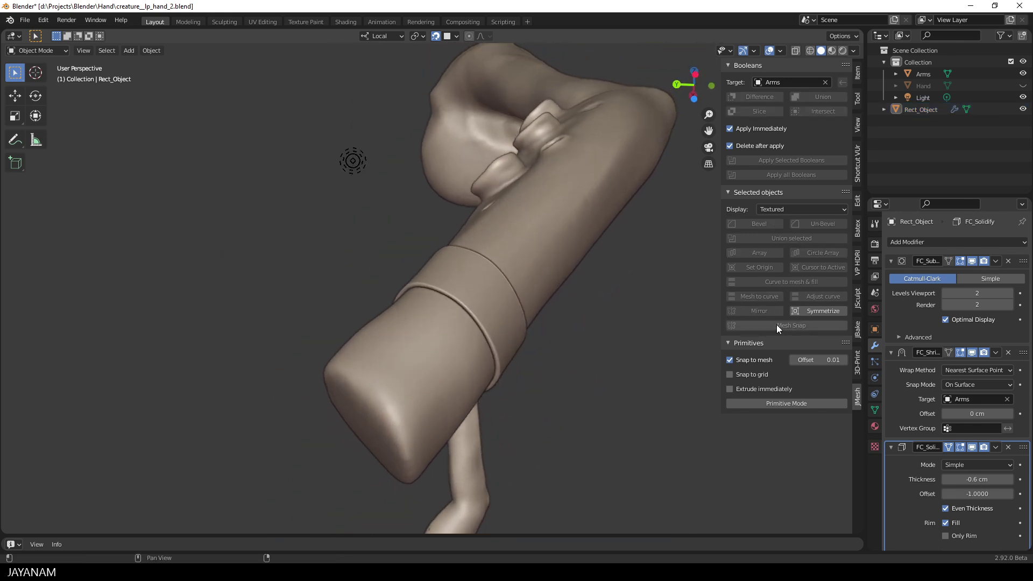
Set the forearm band's Mesh Snap width to -0.011 and apply its modifiers
left_click(497, 332)
left_click(777, 326)
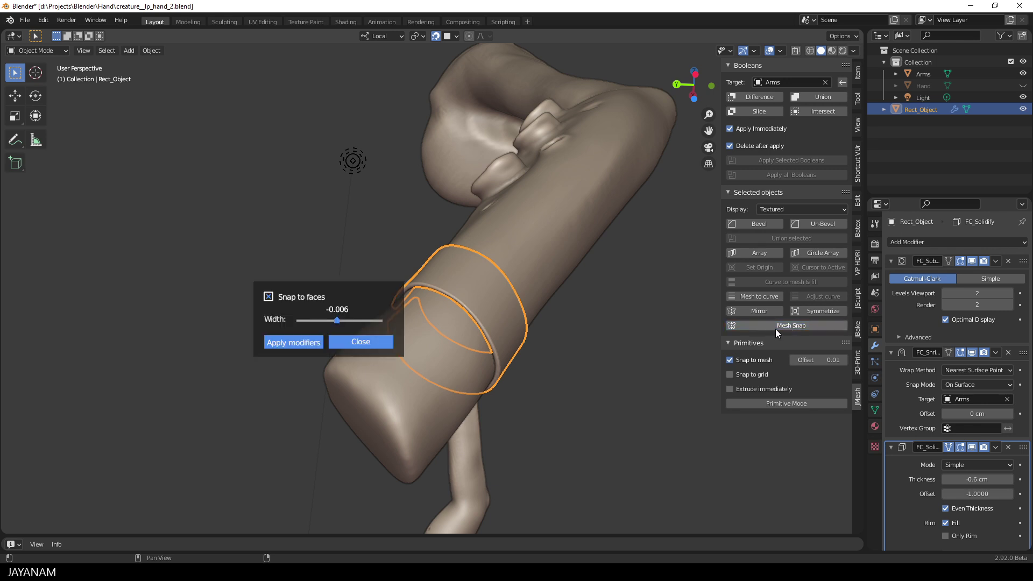
left_click_drag(336, 320, 334, 319)
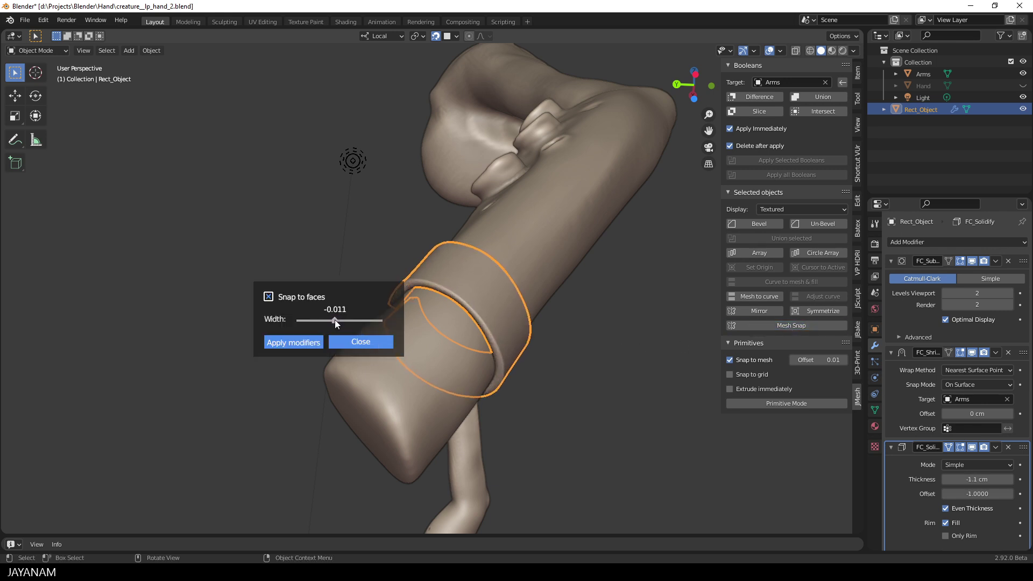
left_click(314, 343)
left_click(375, 344)
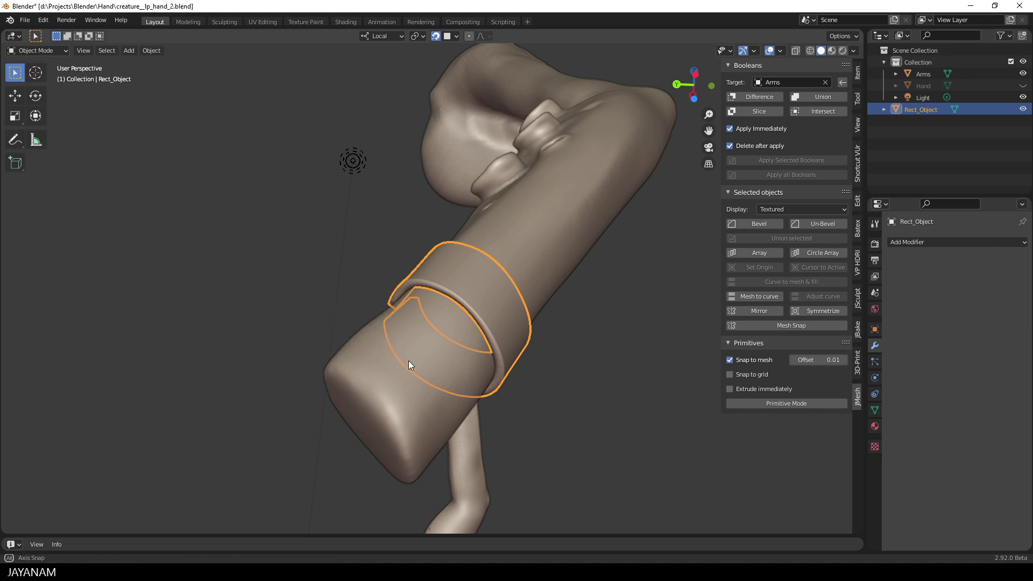
Examine the finished band around the forearm and its mesh vertices in Edit Mode
middle_click_drag(408, 360, 592, 376)
left_click(592, 376)
middle_click_drag(527, 361, 535, 396)
left_click(497, 305)
key("Tab")
left_click(571, 412)
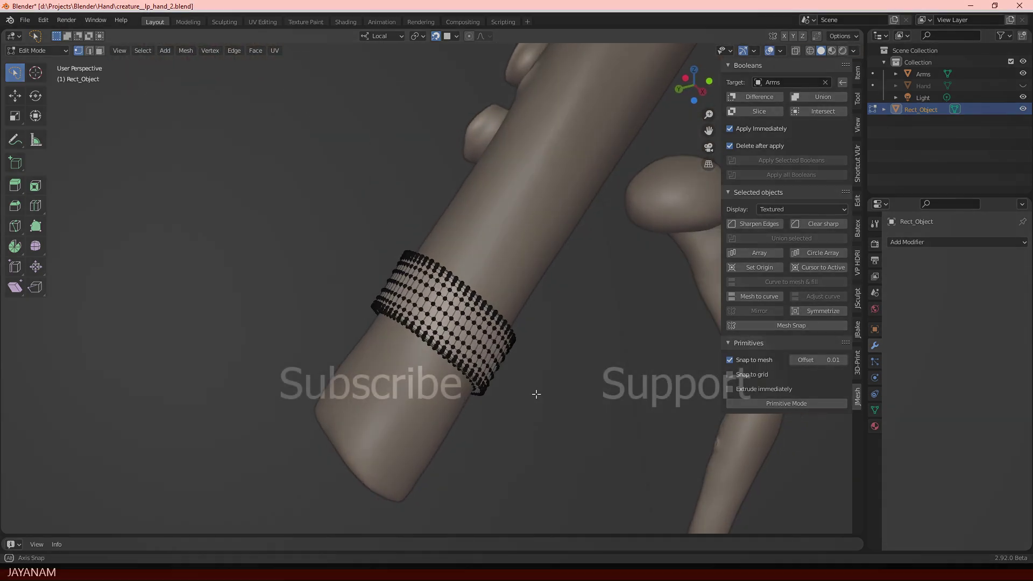